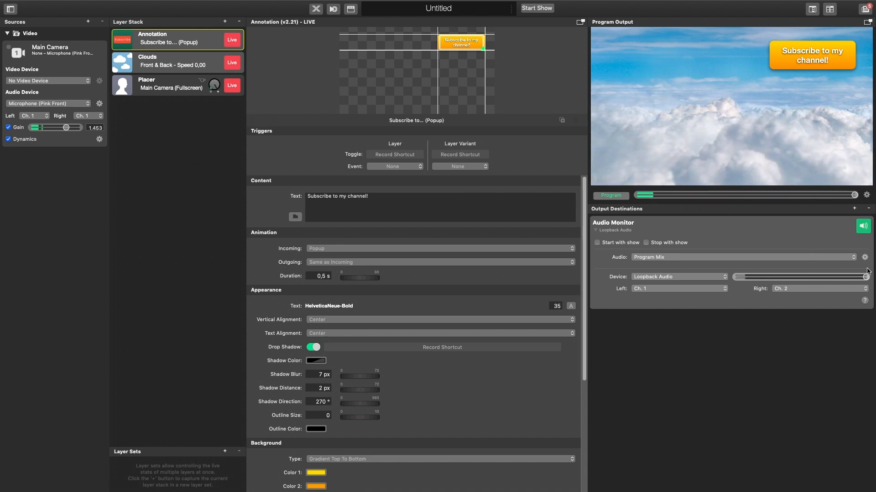
Step: Add a File Recording output destination to the show
{"action": "left_click", "coordinate": [855, 208]}
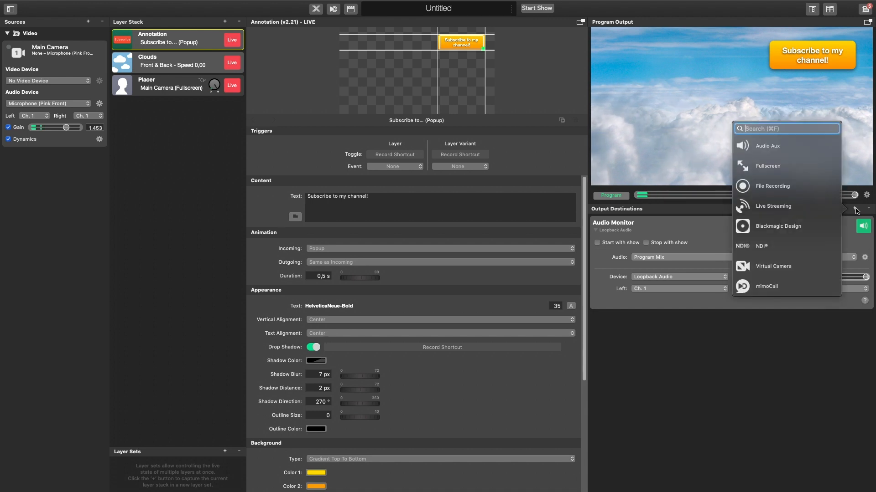
{"action": "left_click", "coordinate": [778, 188]}
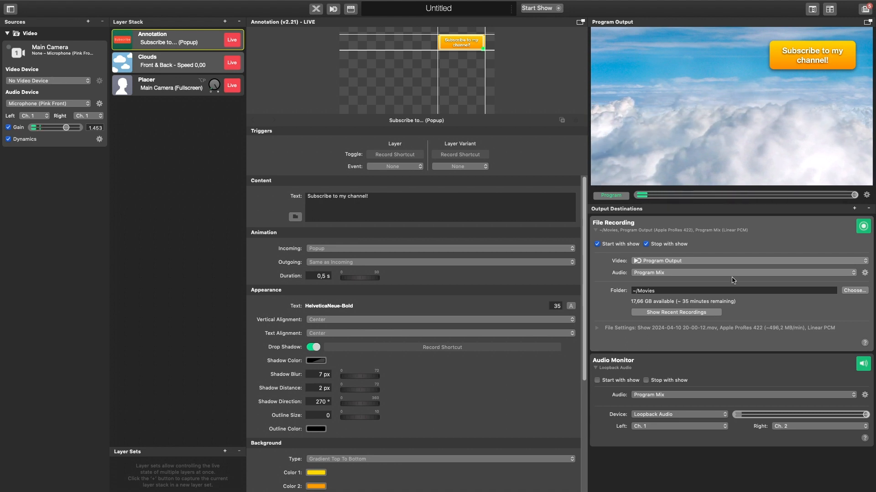
Step: Switch the File Recording's video source to Main Camera and back to Program Output
{"action": "left_click", "coordinate": [661, 264]}
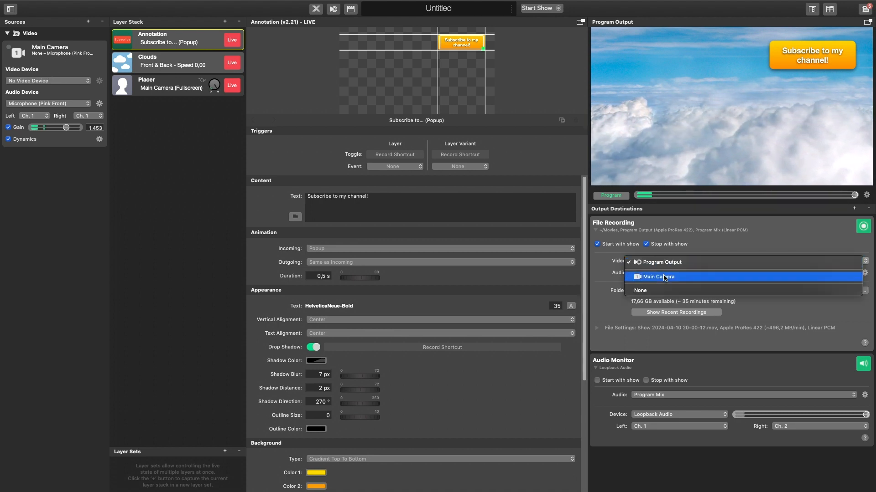
{"action": "left_click", "coordinate": [663, 276]}
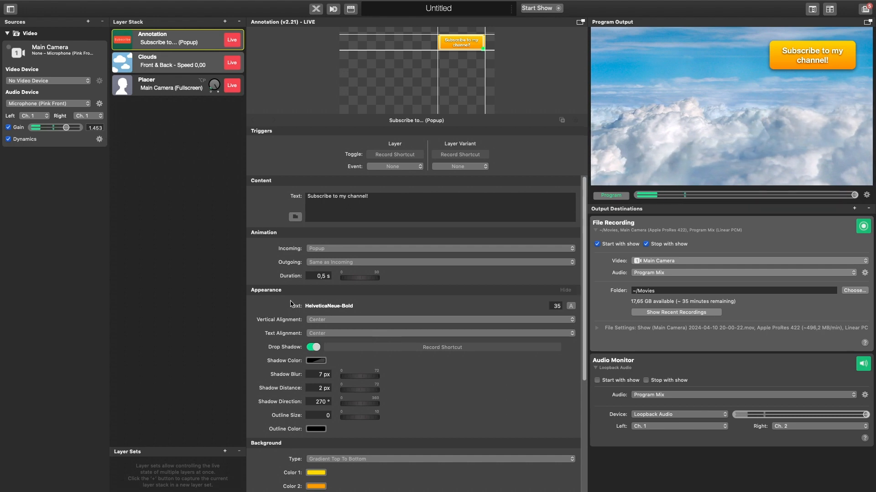
{"action": "left_click", "coordinate": [680, 263]}
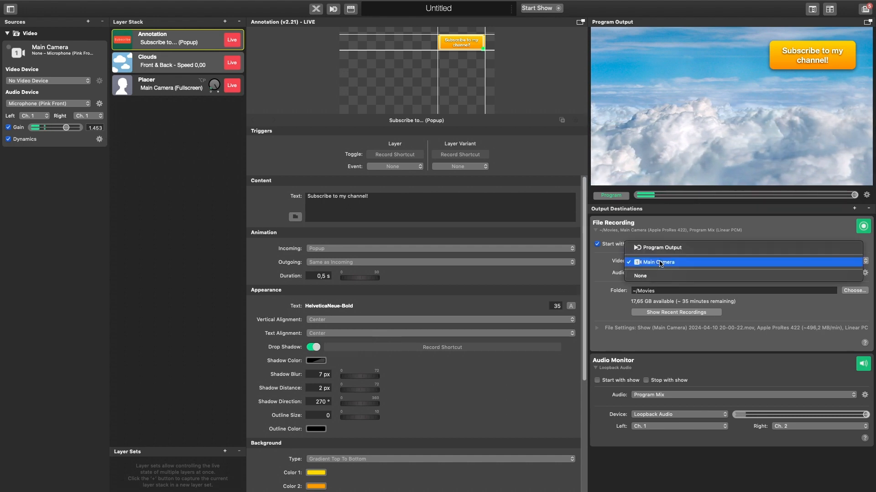
{"action": "left_click", "coordinate": [659, 253]}
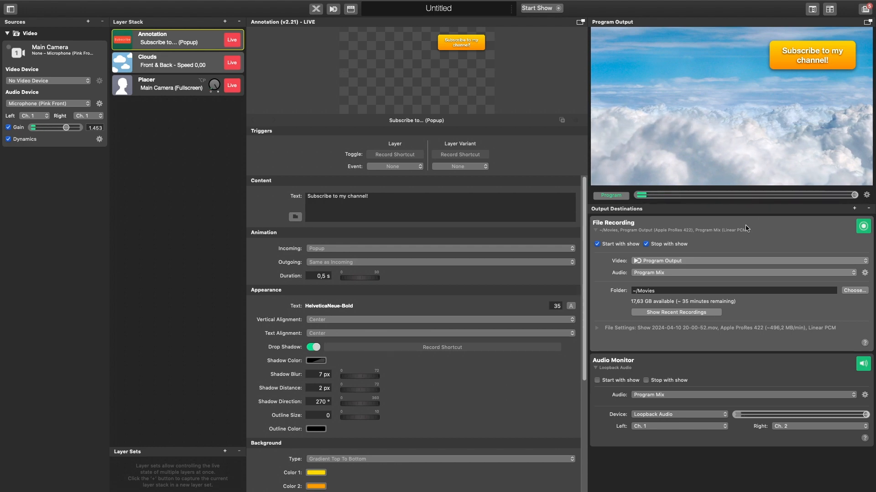
Step: Set the File Recording's destination folder to Video-Recording on the Data volume
{"action": "left_click", "coordinate": [851, 292]}
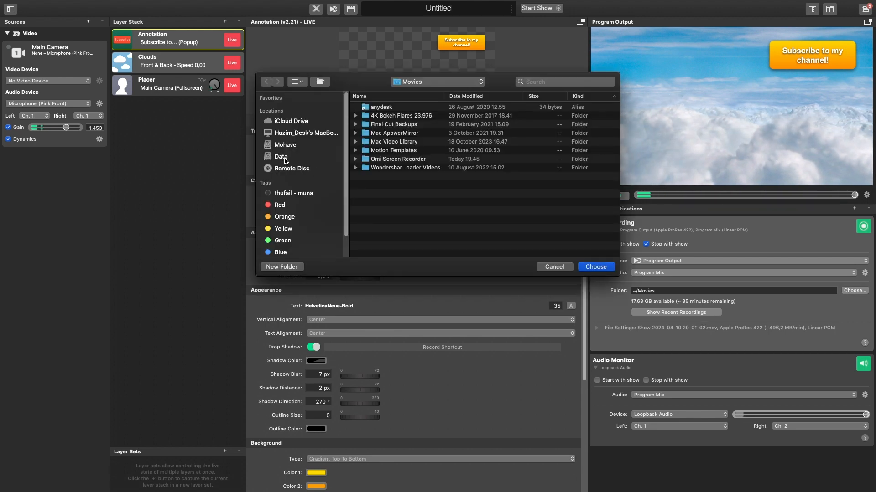
{"action": "left_click", "coordinate": [292, 158]}
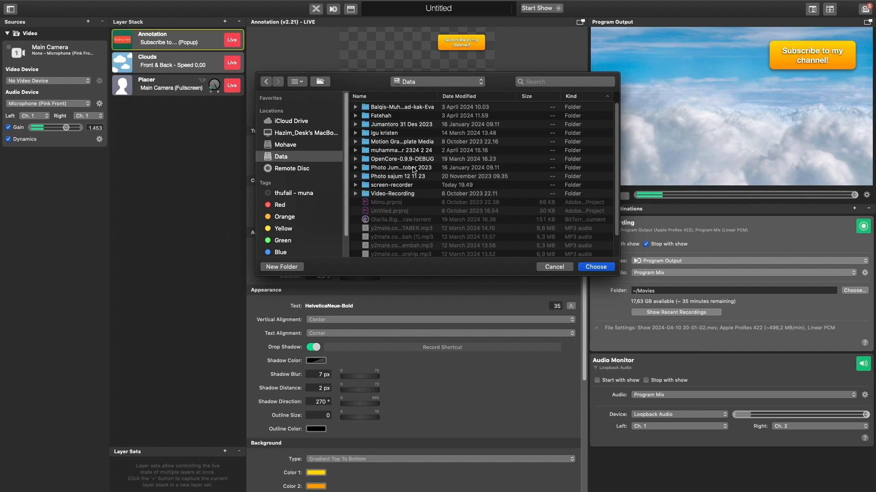
{"action": "left_click", "coordinate": [405, 195]}
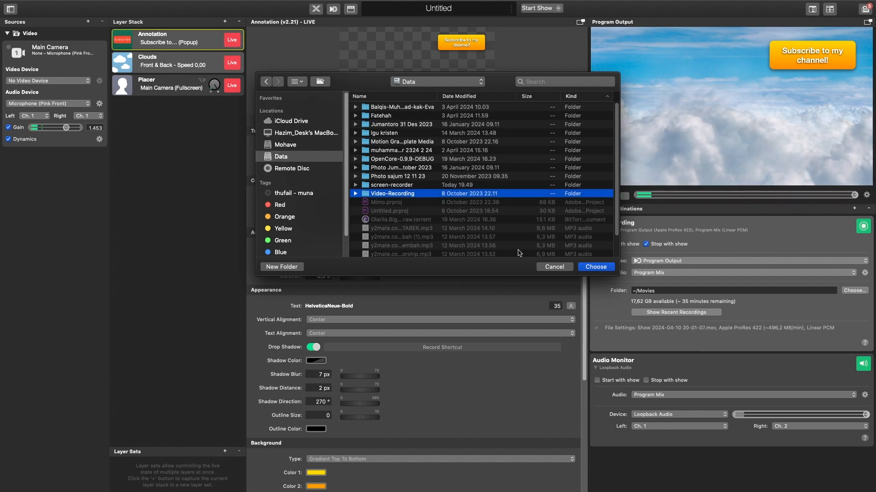
{"action": "double_click", "coordinate": [411, 197]}
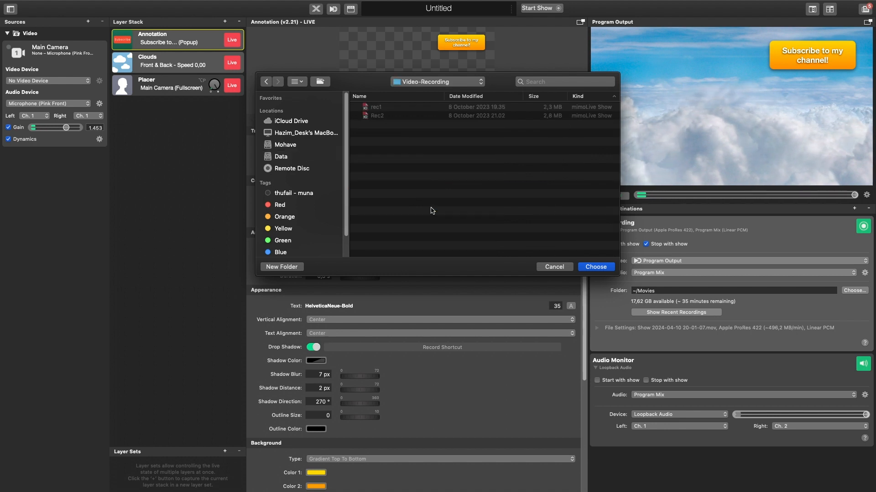
{"action": "left_click", "coordinate": [596, 267]}
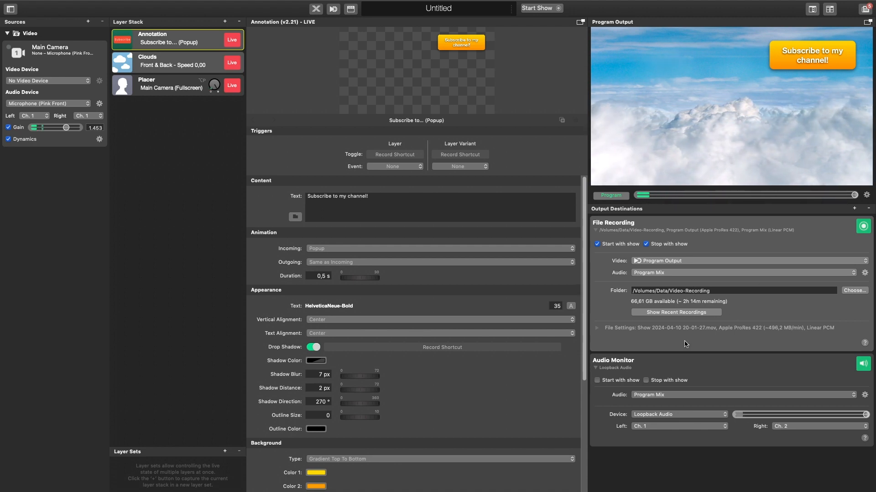
Step: In the File Recording's file settings, name the file Rec-1 and set the video format to Apple ProRes 422 LT
{"action": "left_click", "coordinate": [597, 328]}
{"action": "scroll", "coordinate": [779, 365], "scroll_direction": "down", "scroll_amount": 1}
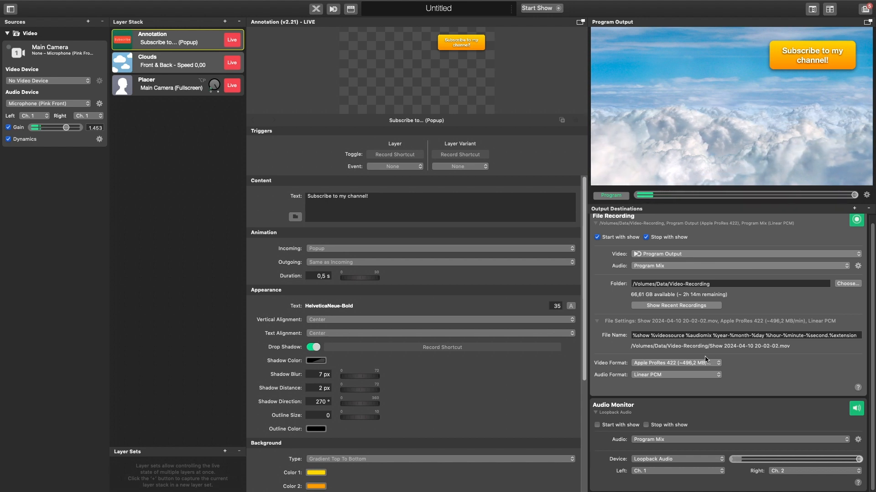
{"action": "triple_click", "coordinate": [755, 338]}
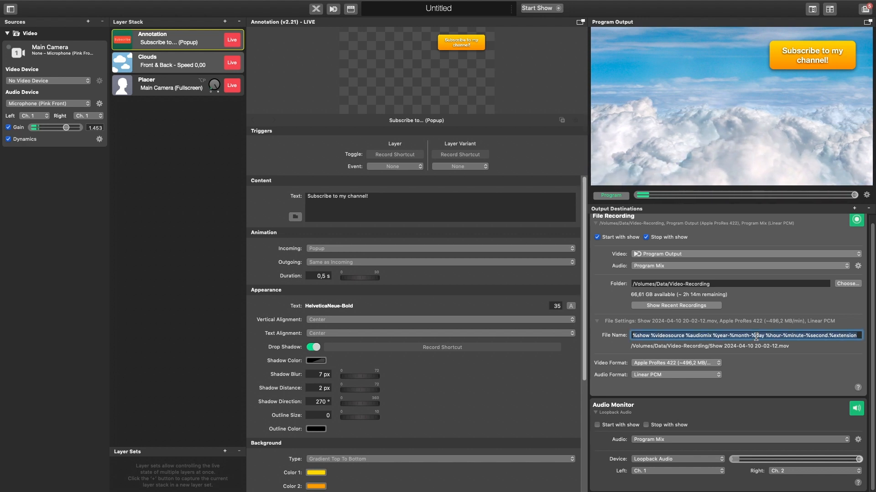
{"action": "type", "text": "Rec"}
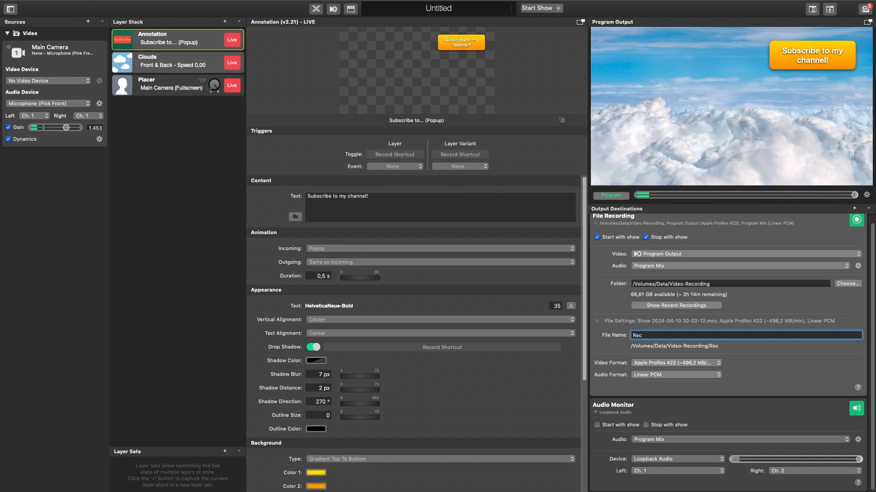
{"action": "type", "text": "-1"}
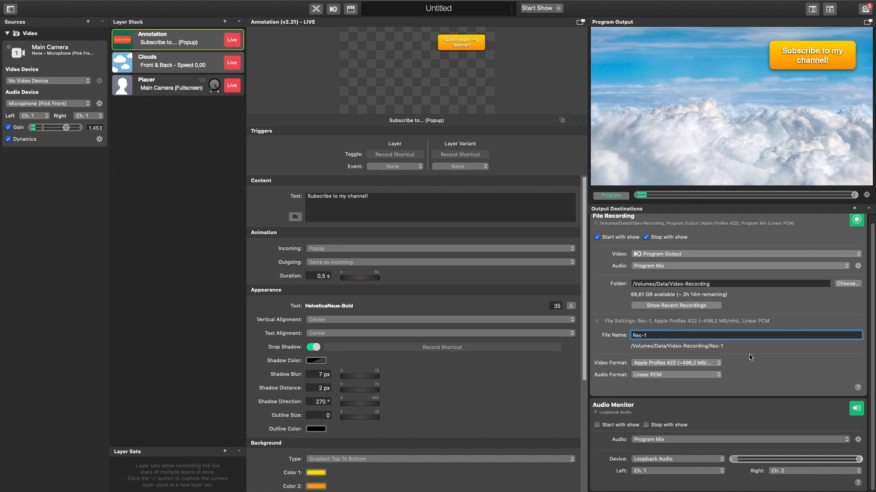
{"action": "left_click", "coordinate": [775, 373]}
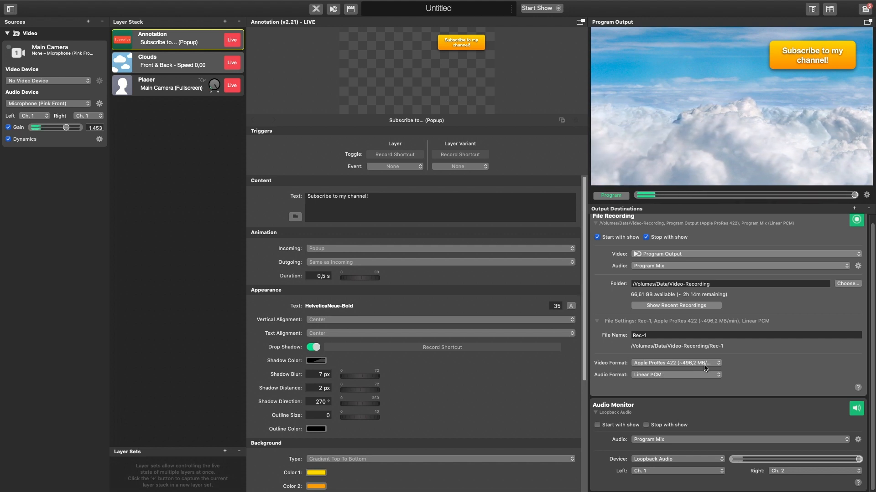
{"action": "left_click", "coordinate": [715, 365]}
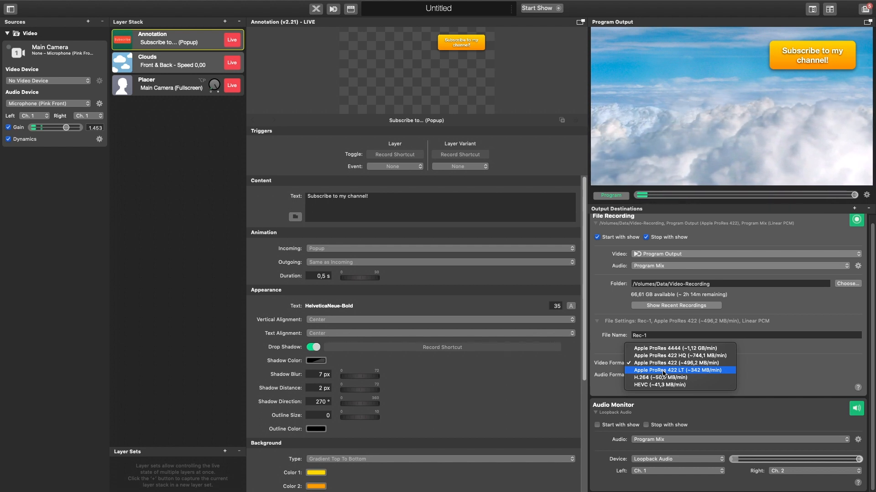
{"action": "left_click", "coordinate": [664, 371]}
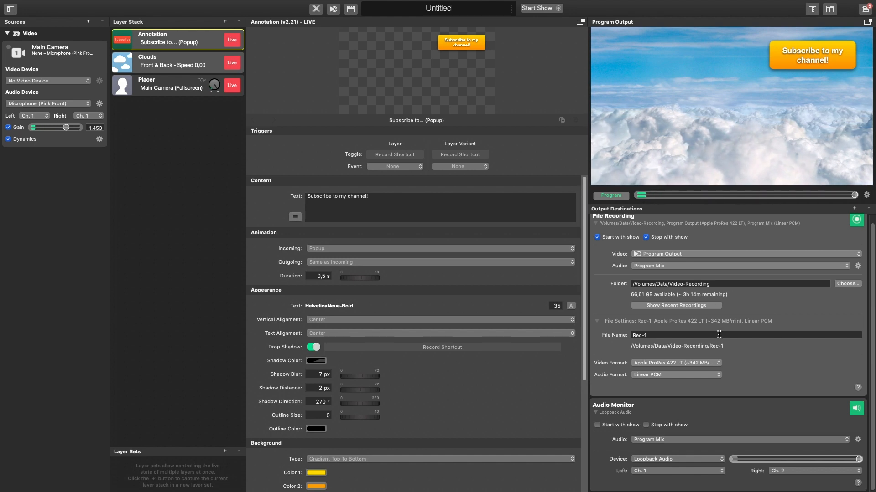
Step: Switch the recording's video format to Apple ProRes 4444 and back to Apple ProRes 422 LT
{"action": "left_click", "coordinate": [717, 365]}
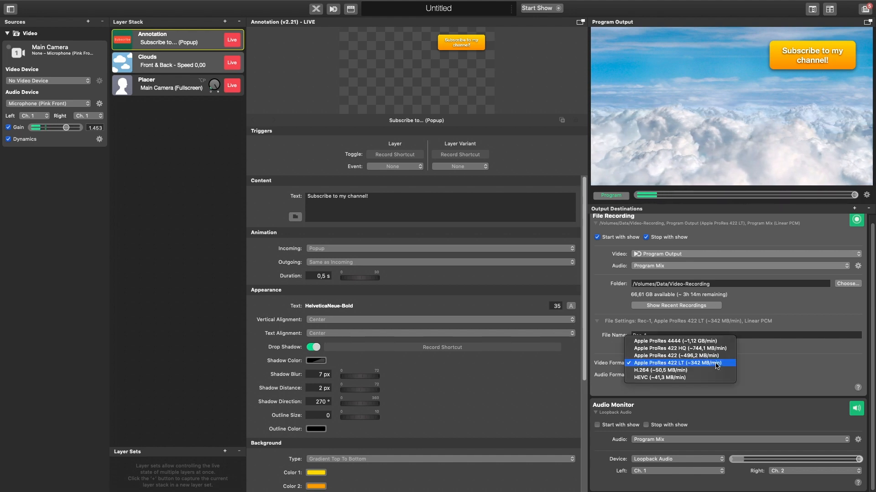
{"action": "left_click", "coordinate": [710, 341]}
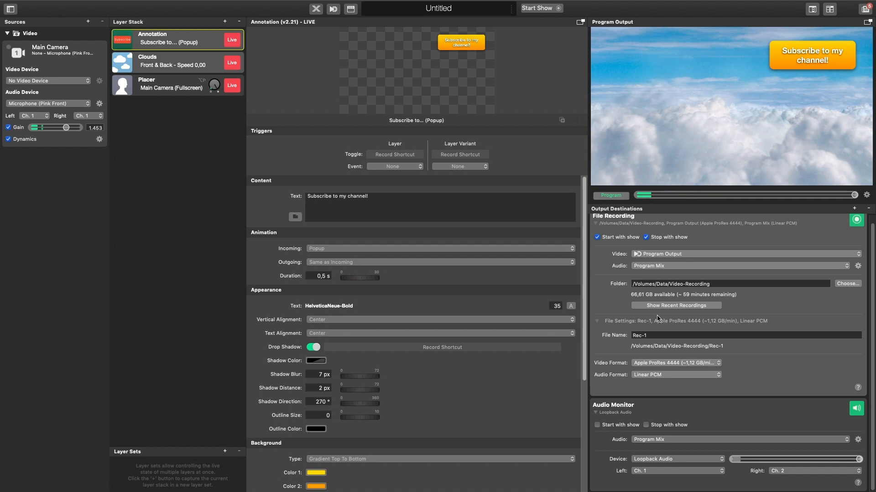
{"action": "left_click", "coordinate": [702, 366]}
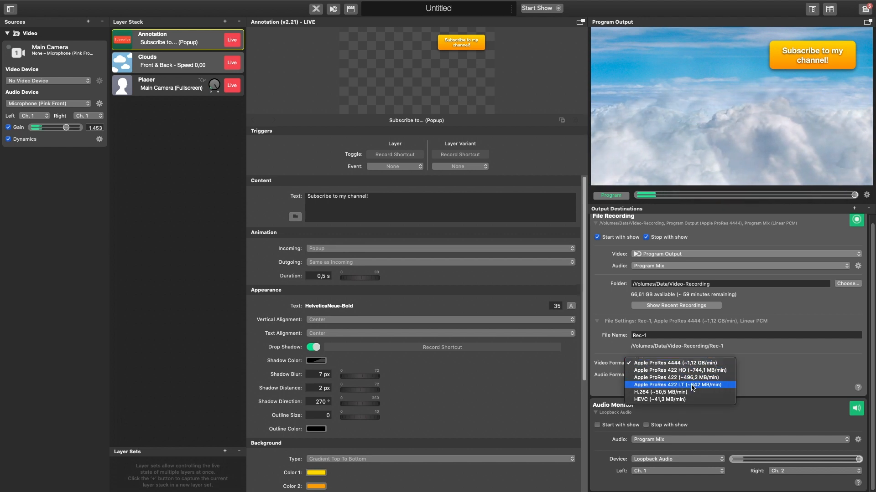
{"action": "left_click", "coordinate": [693, 385]}
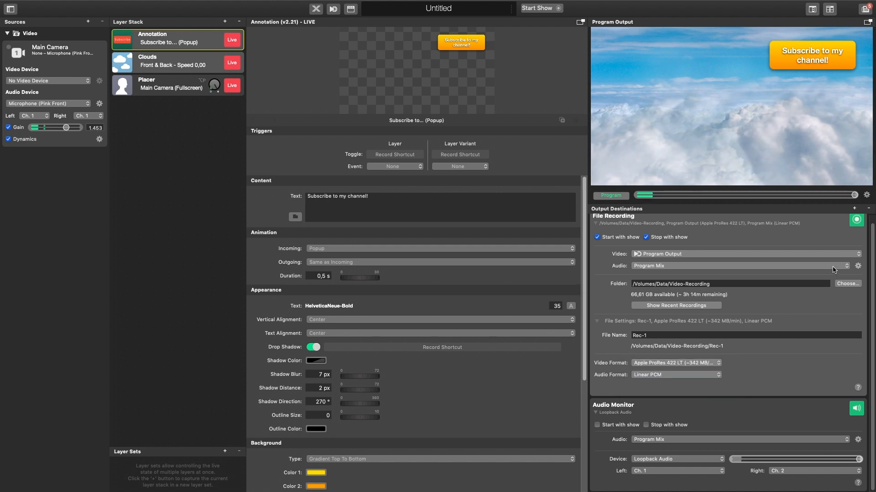
Step: Record the program output to file for about 1 minute 30 seconds
{"action": "left_click", "coordinate": [856, 223]}
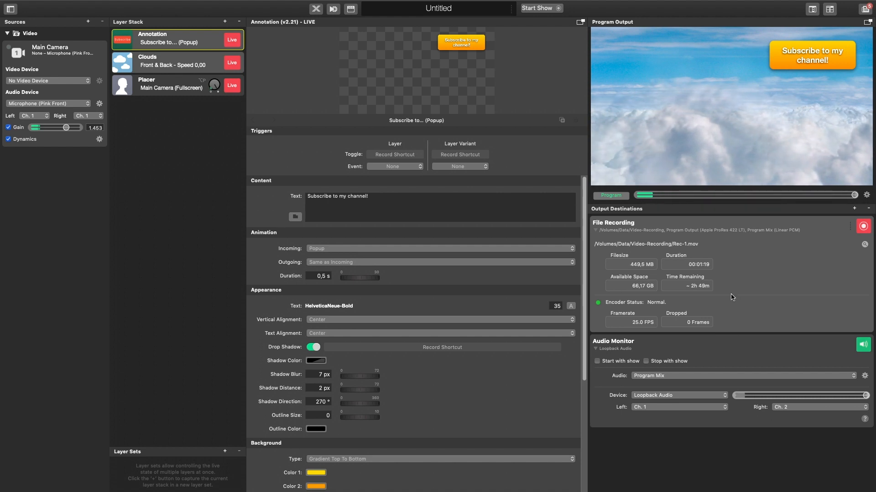
{"action": "left_click", "coordinate": [865, 229]}
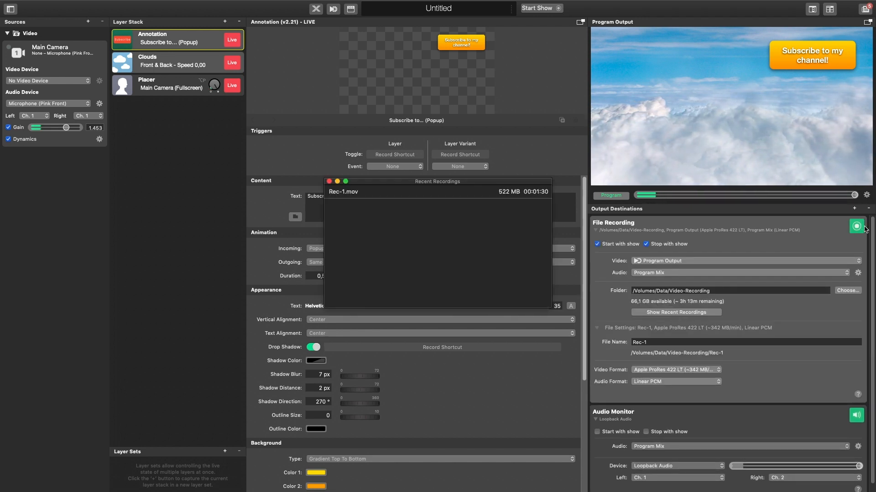
Step: Set the recording's video format to H.264 and record a second clip of about 1 minute 30 seconds
{"action": "left_click", "coordinate": [684, 371]}
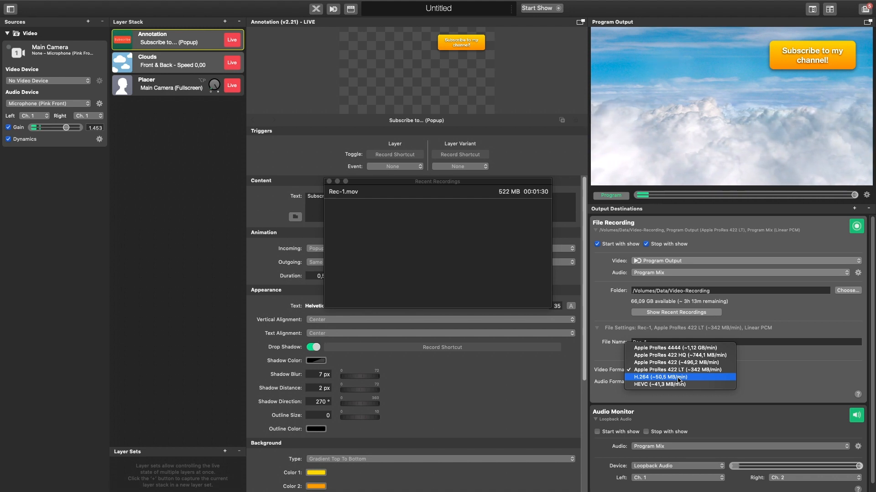
{"action": "left_click", "coordinate": [680, 378]}
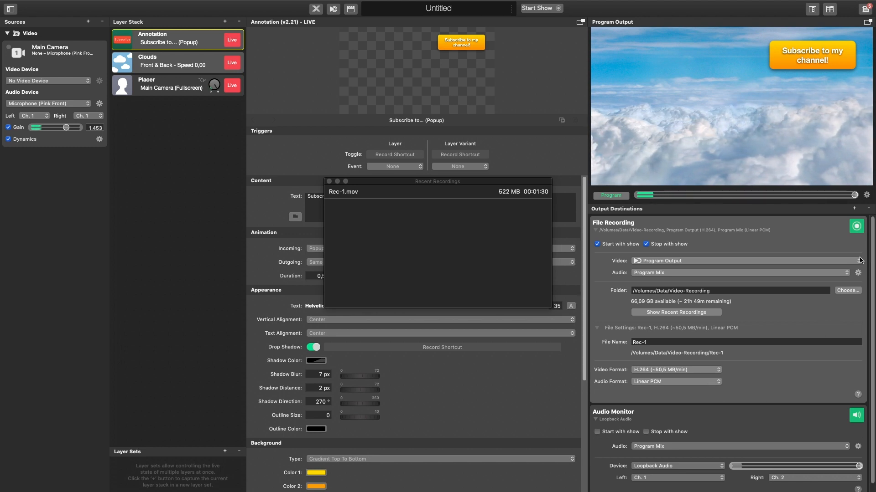
{"action": "left_click", "coordinate": [856, 227]}
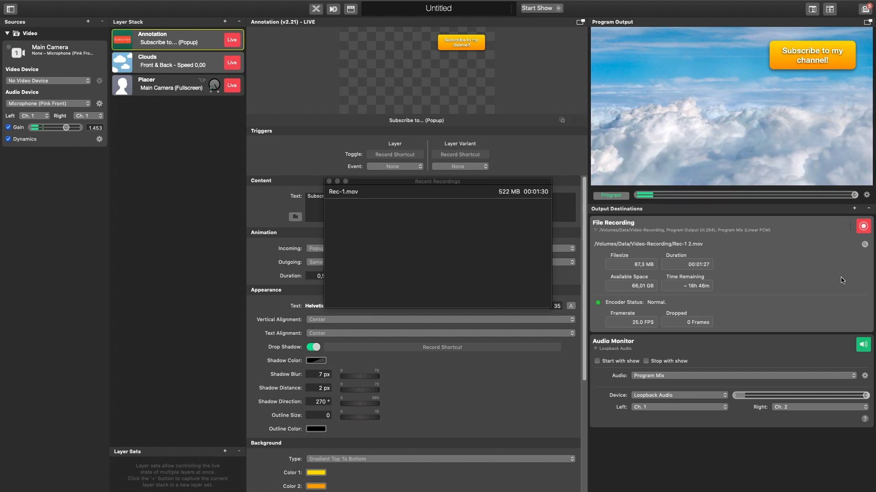
{"action": "left_click", "coordinate": [863, 227]}
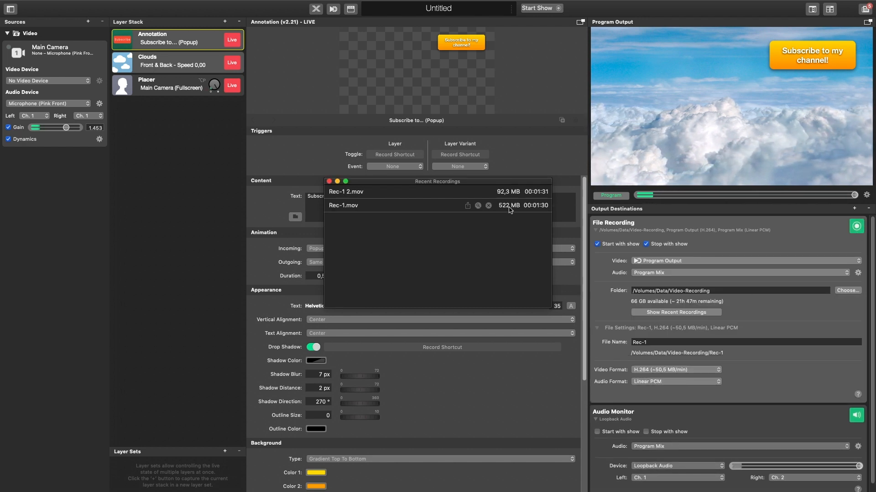
Step: Close the recent recordings list and quit mimoLive without saving the Untitled document
{"action": "mouse_move", "coordinate": [366, 192]}
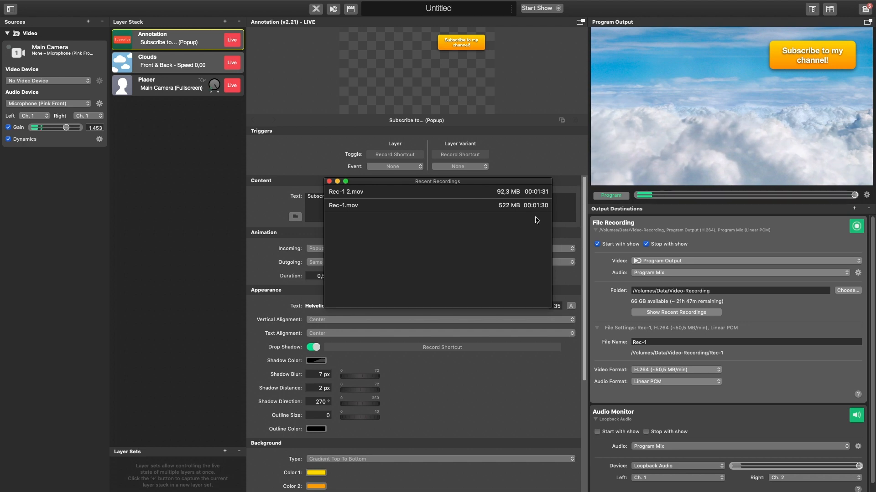
{"action": "left_click", "coordinate": [328, 182]}
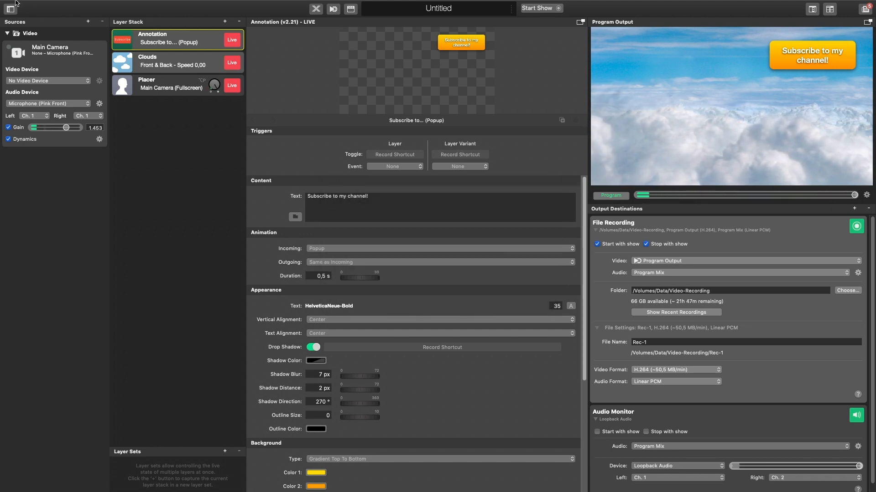
{"action": "left_click", "coordinate": [37, 6]}
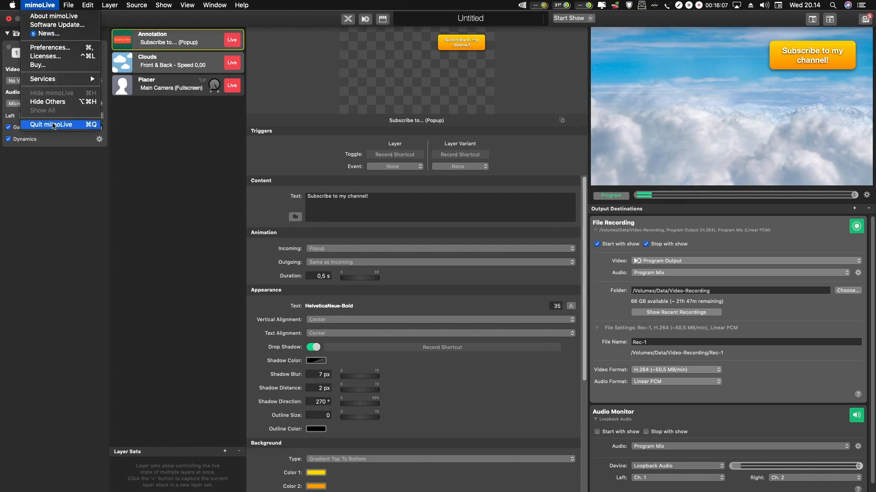
{"action": "left_click", "coordinate": [52, 124]}
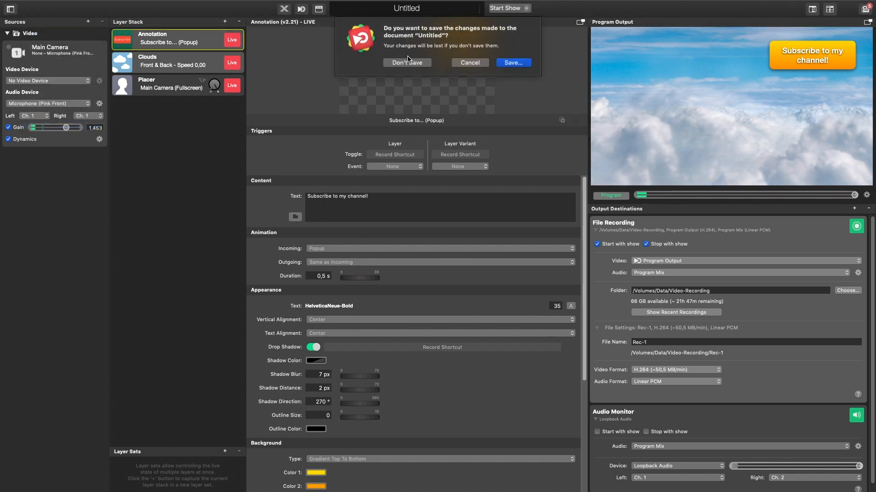
{"action": "left_click", "coordinate": [409, 64]}
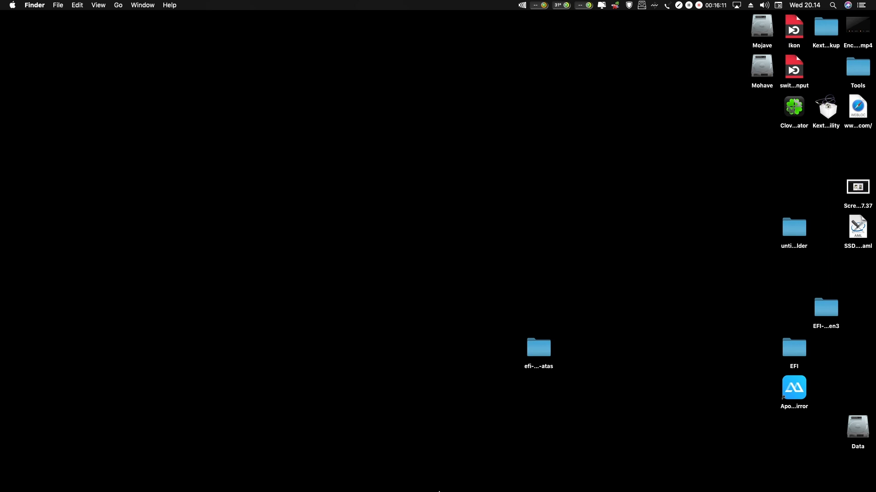
Step: Launch Premiere Pro and create a new project named Untitled in the Video-Recording folder on the Data volume
{"action": "mouse_move", "coordinate": [439, 491]}
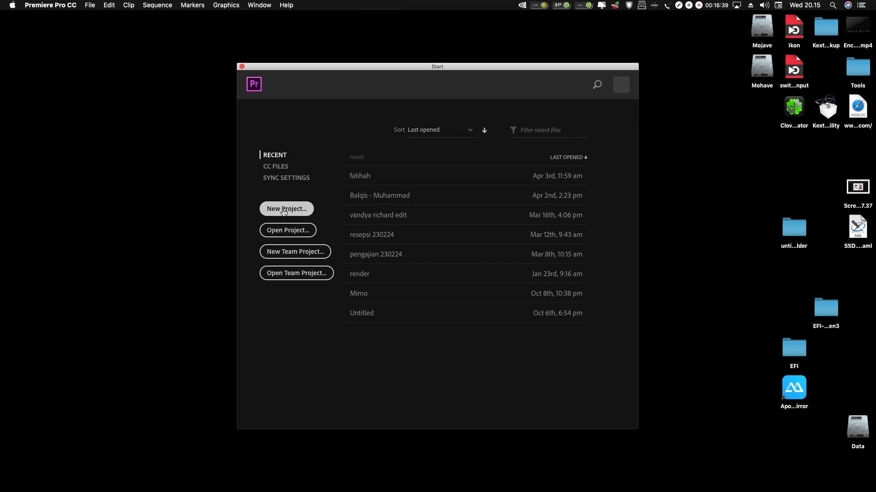
{"action": "left_click", "coordinate": [284, 212]}
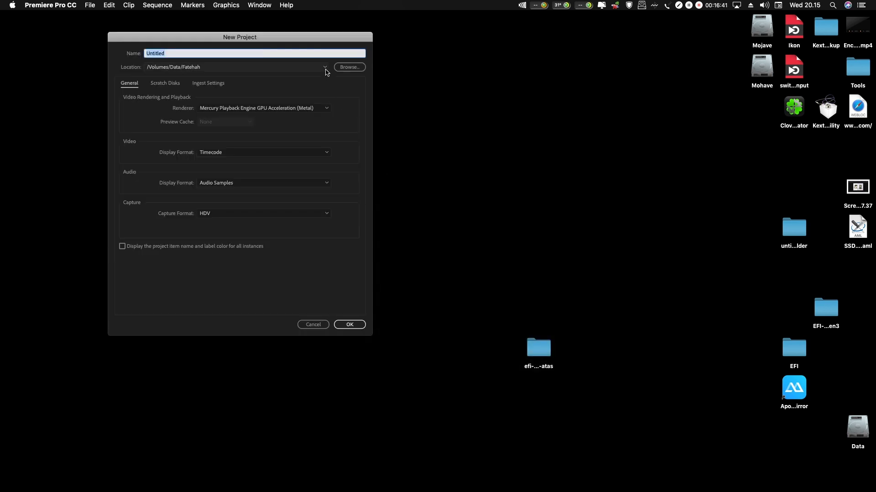
{"action": "left_click", "coordinate": [347, 66]}
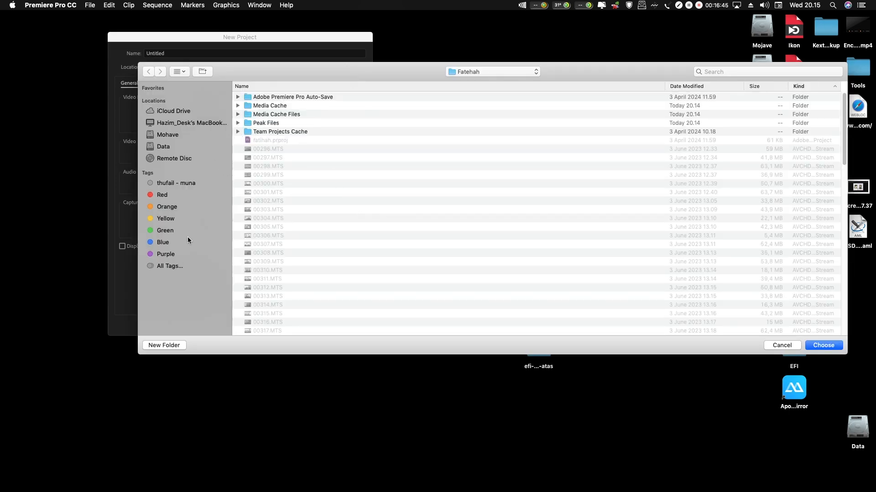
{"action": "left_click", "coordinate": [178, 149]}
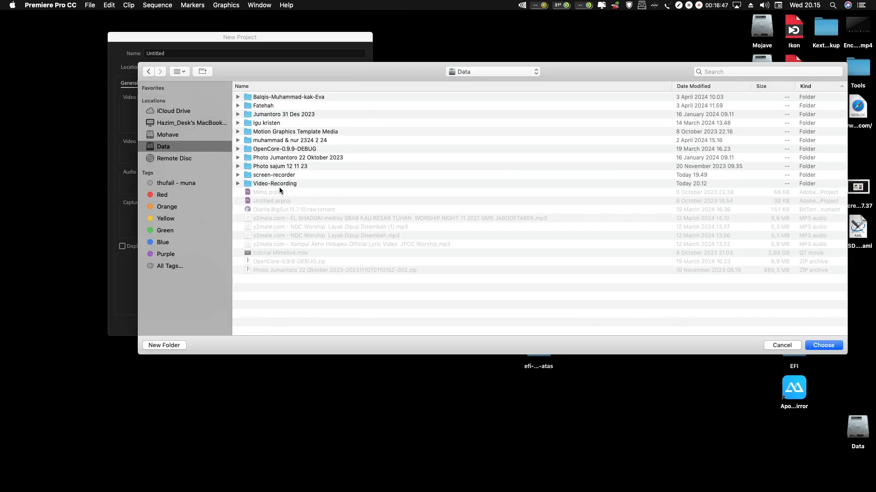
{"action": "left_click", "coordinate": [279, 185]}
{"action": "double_click", "coordinate": [278, 185]}
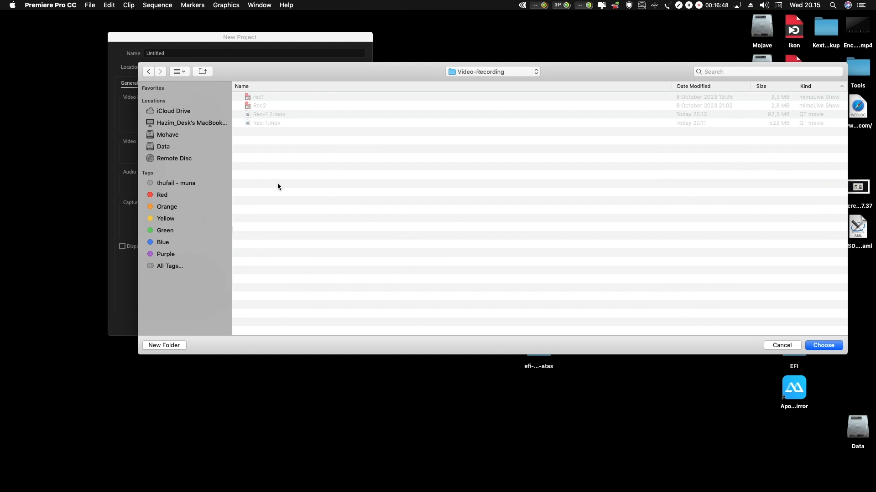
{"action": "left_click", "coordinate": [827, 347]}
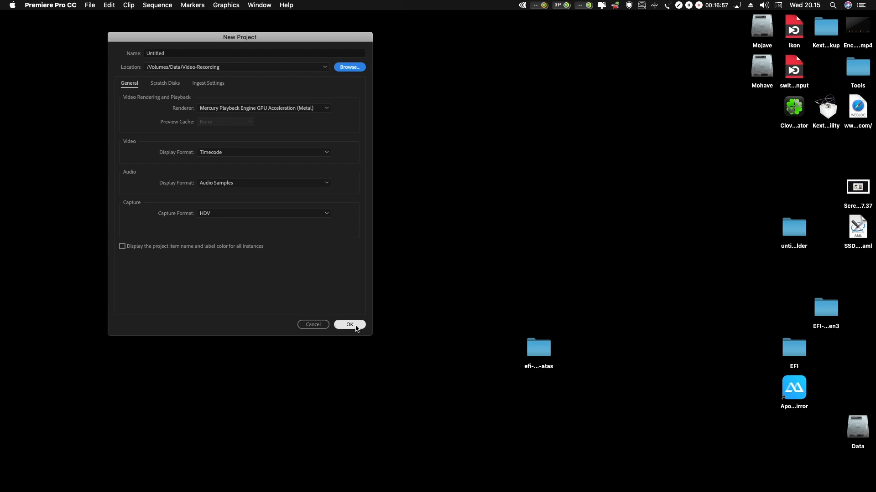
{"action": "left_click", "coordinate": [351, 325]}
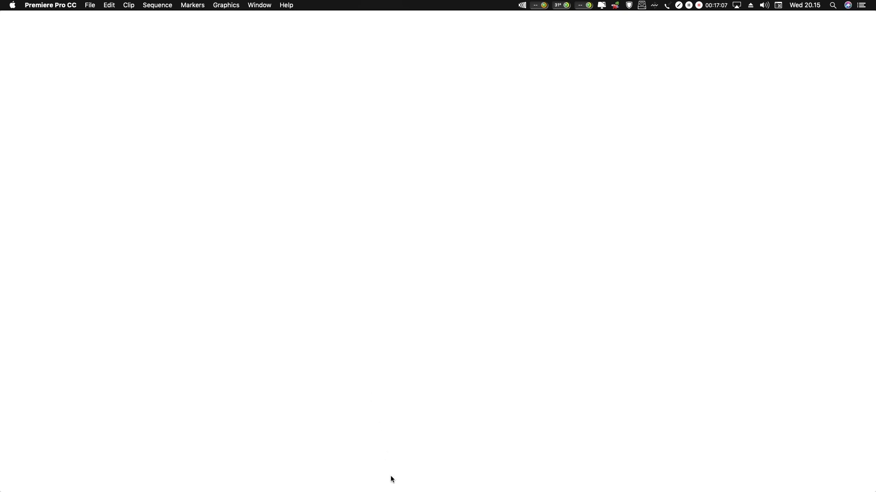
Step: Import Rec-1 2.mov and Rec-1.mov from the Video-Recording folder on the Data volume into the Premiere Pro project
{"action": "mouse_move", "coordinate": [388, 484]}
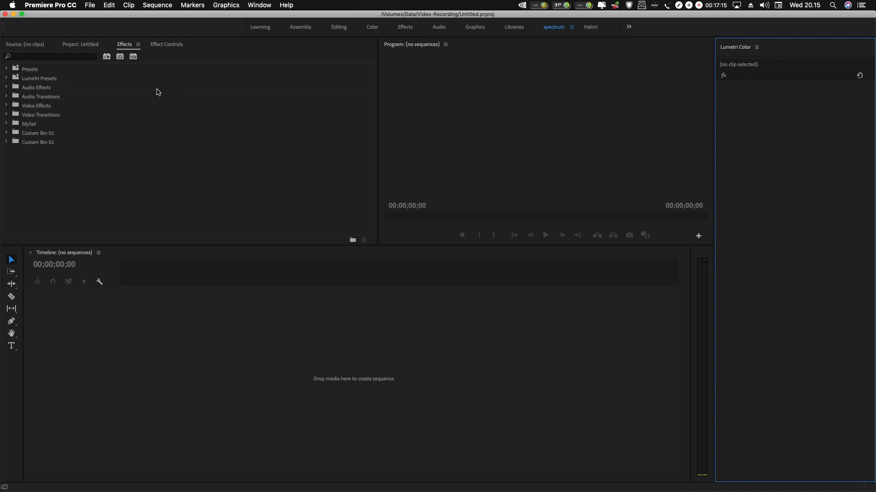
{"action": "left_click", "coordinate": [80, 45]}
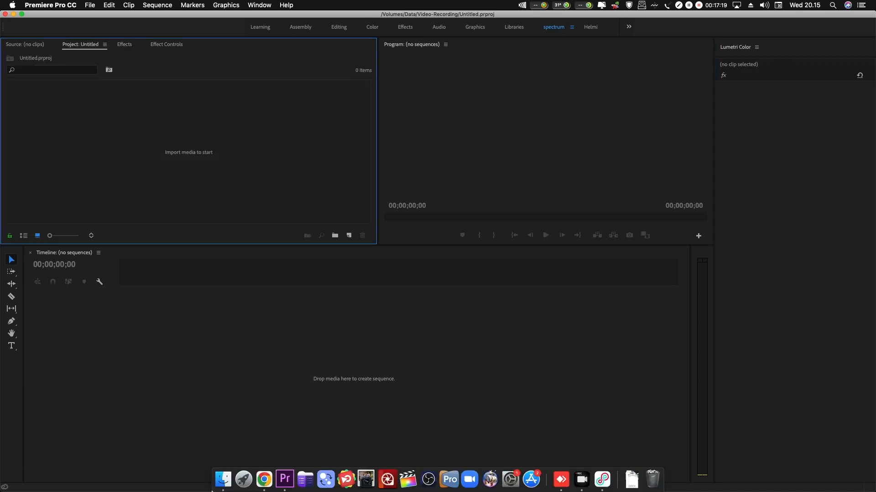
{"action": "left_click", "coordinate": [221, 480]}
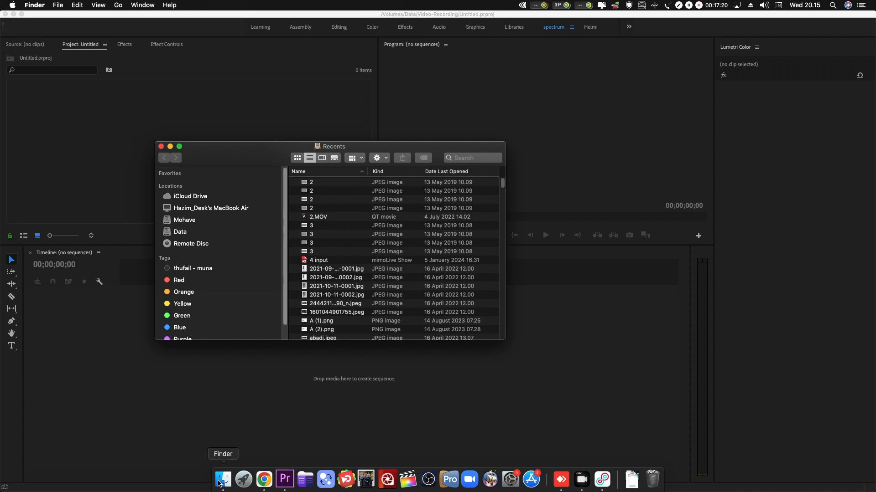
{"action": "left_click", "coordinate": [186, 231]}
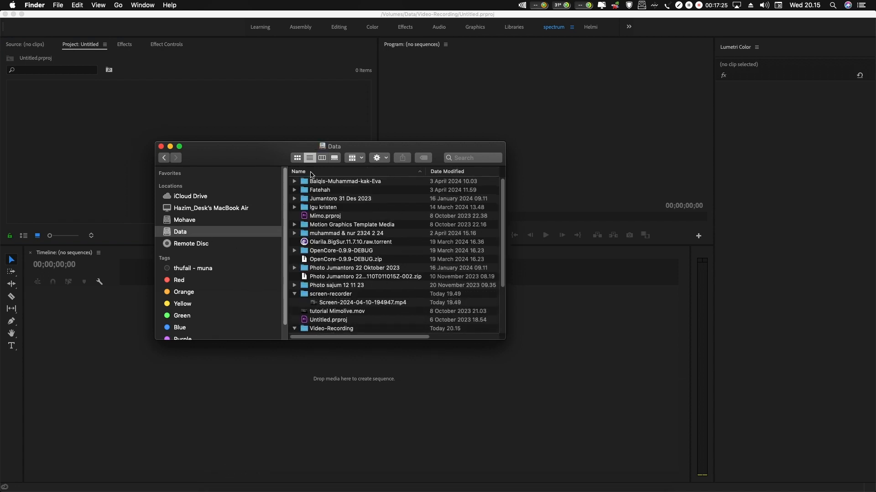
{"action": "left_click_drag", "start_coordinate": [287, 150], "coordinate": [331, 106]}
{"action": "left_click_drag", "start_coordinate": [550, 200], "coordinate": [550, 246]}
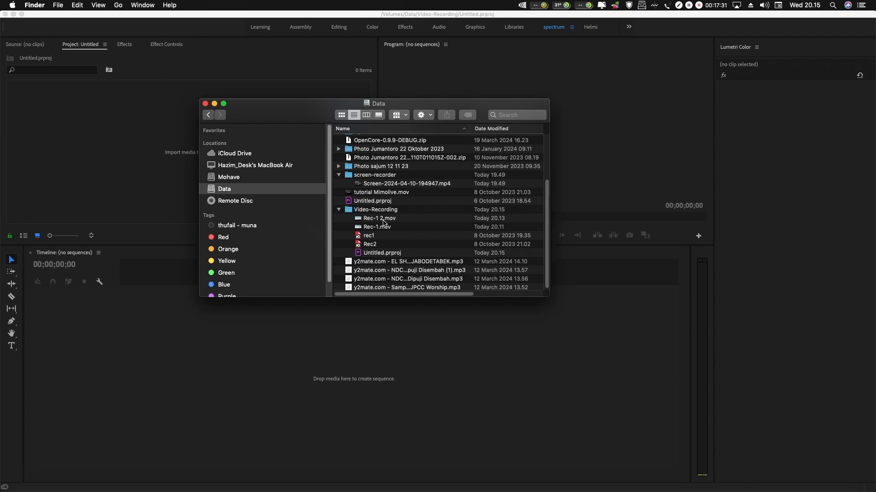
{"action": "left_click_drag", "start_coordinate": [383, 222], "coordinate": [111, 145]}
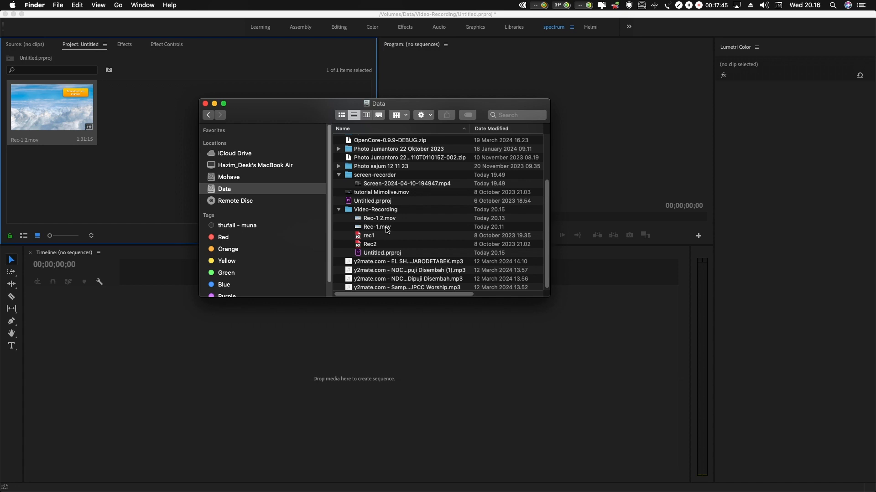
{"action": "left_click_drag", "start_coordinate": [387, 230], "coordinate": [161, 147]}
{"action": "left_click", "coordinate": [164, 170]}
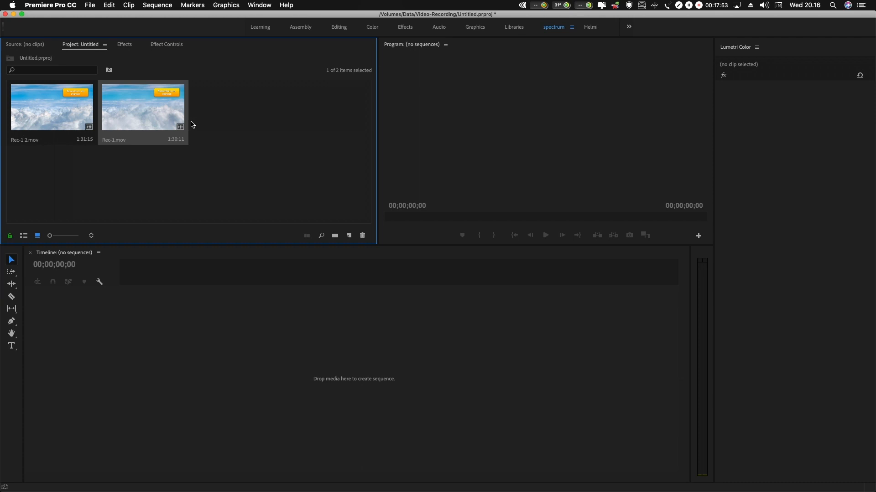
Step: Create a sequence from Rec-1.mov and scrub through the clip to about 00:00:56:09 to check its playback
{"action": "left_click_drag", "start_coordinate": [220, 195], "coordinate": [276, 157]}
{"action": "left_click_drag", "start_coordinate": [147, 110], "coordinate": [224, 151]}
{"action": "left_click_drag", "start_coordinate": [194, 383], "coordinate": [196, 384]}
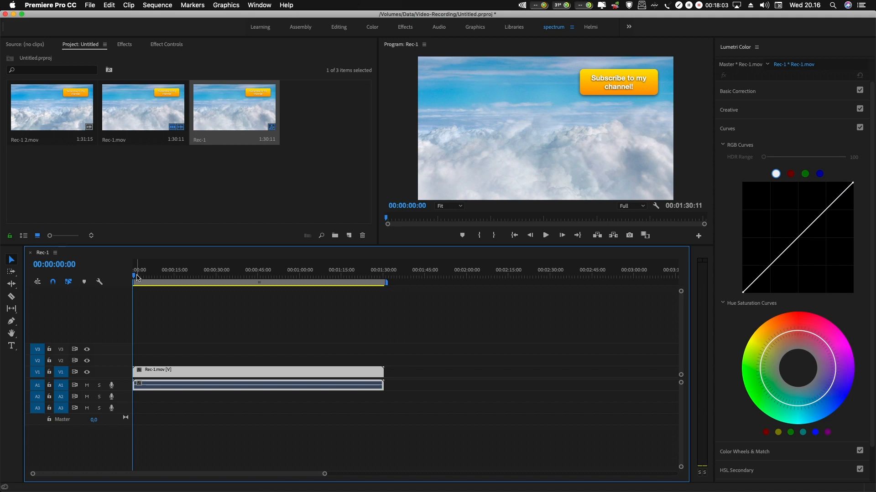
{"action": "left_click_drag", "start_coordinate": [137, 278], "coordinate": [265, 310]}
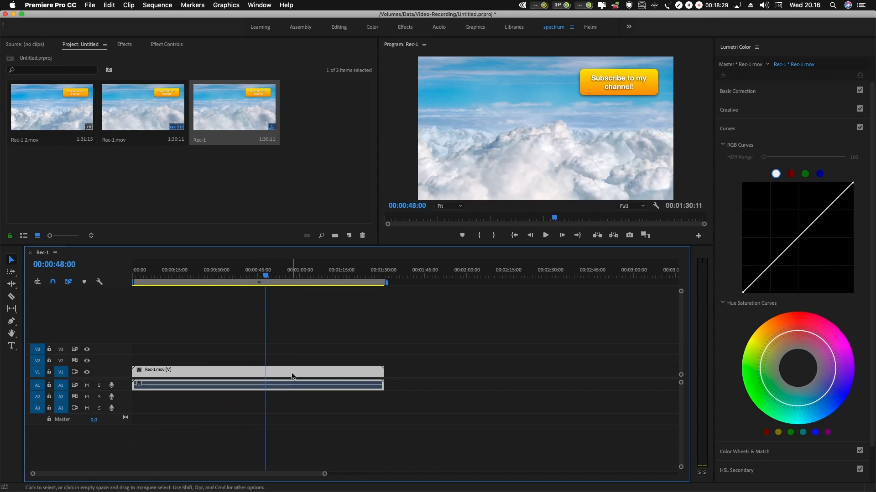
{"action": "left_click", "coordinate": [289, 283]}
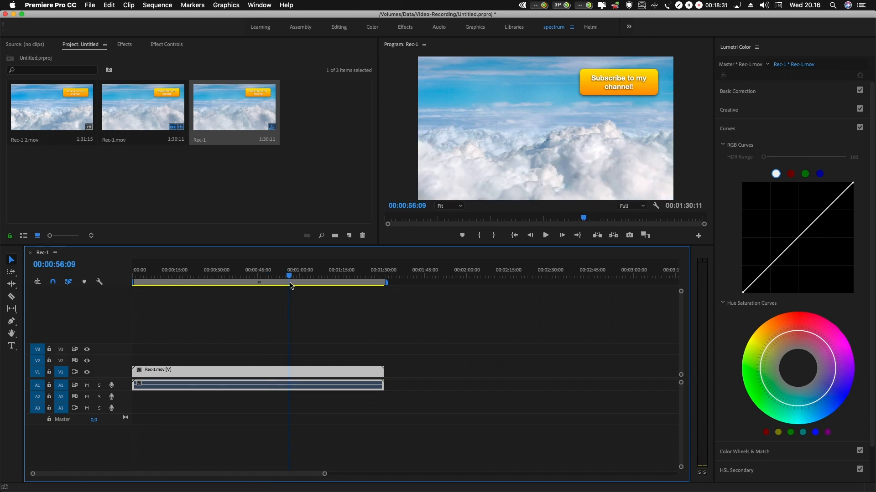
Step: Replace Rec-1.mov in the sequence with Rec-1 2.mov at the start of V1, and scrub through it to check its playback
{"action": "key", "text": "Delete"}
{"action": "left_click", "coordinate": [238, 212]}
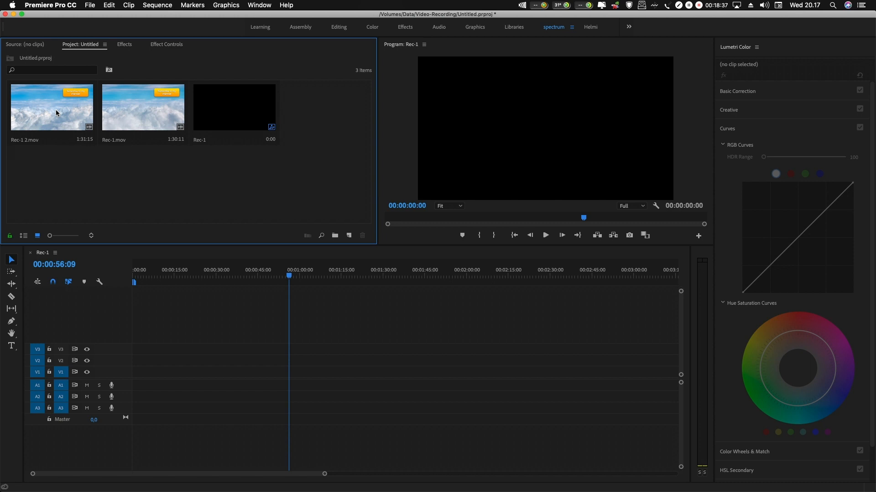
{"action": "left_click_drag", "start_coordinate": [56, 110], "coordinate": [138, 368]}
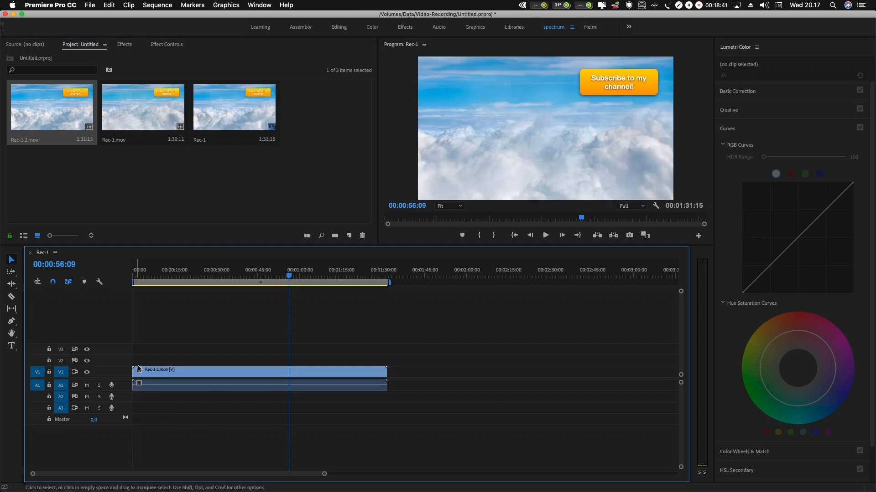
{"action": "left_click_drag", "start_coordinate": [290, 275], "coordinate": [144, 328]}
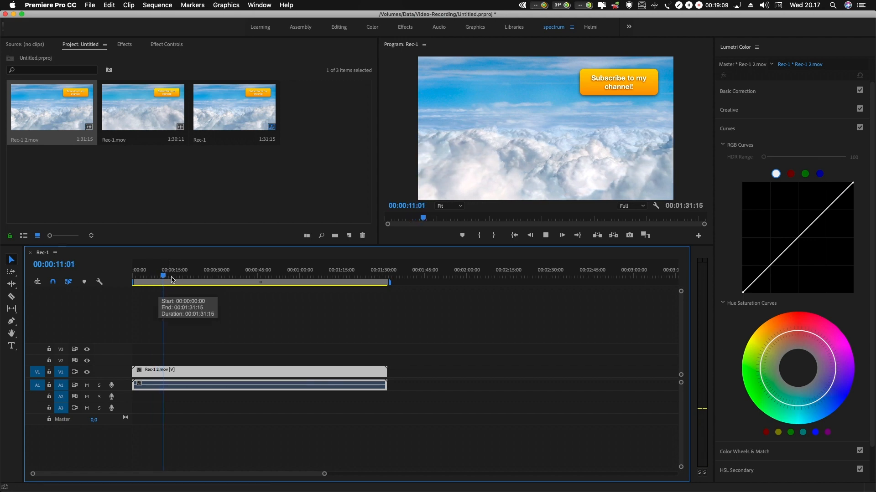
{"action": "left_click_drag", "start_coordinate": [167, 280], "coordinate": [143, 297]}
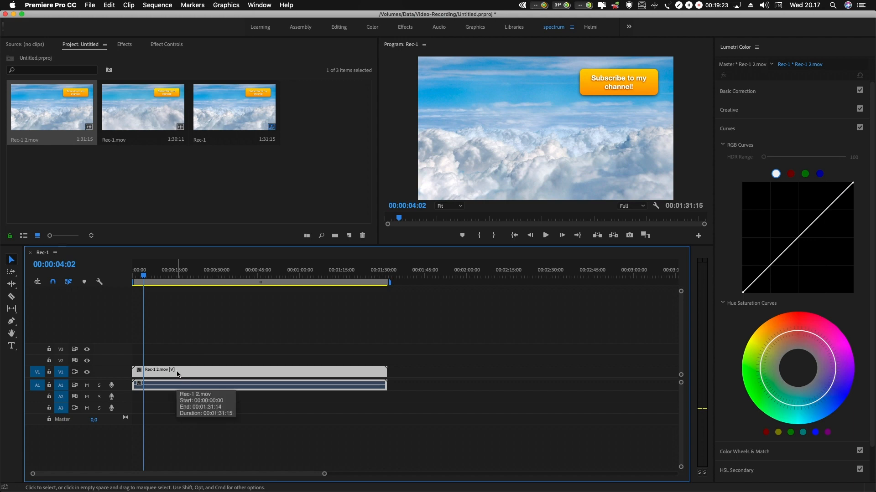
Step: Replace Rec-1 2.mov in the sequence with Rec-1.mov, play it from the start and scrub to about 00:00:38:21
{"action": "key", "text": "Delete"}
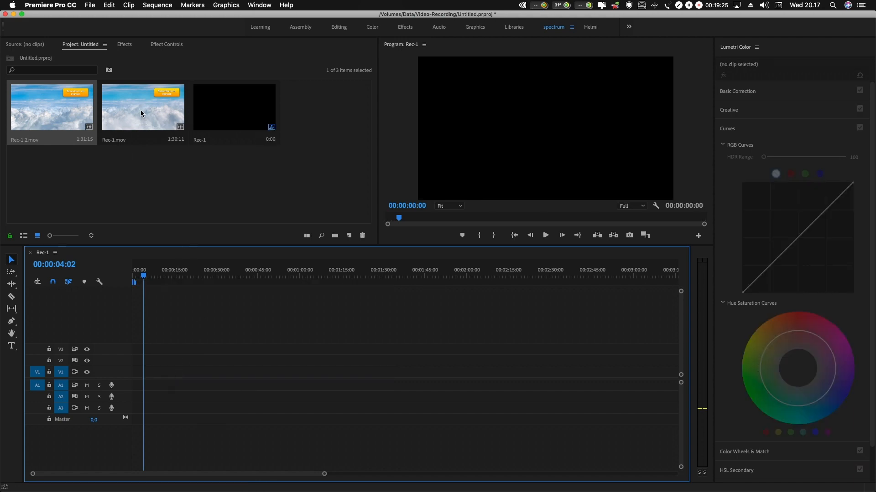
{"action": "left_click_drag", "start_coordinate": [141, 113], "coordinate": [133, 372]}
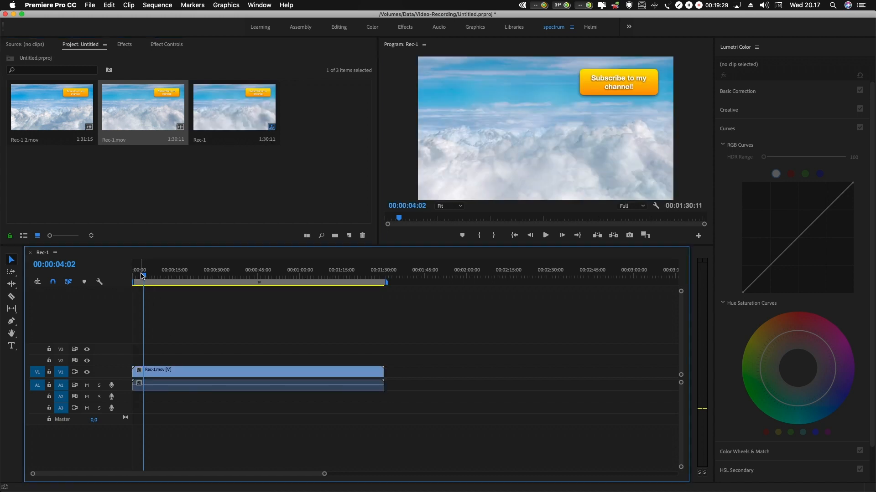
{"action": "left_click_drag", "start_coordinate": [143, 275], "coordinate": [129, 276]}
{"action": "key", "text": "space"}
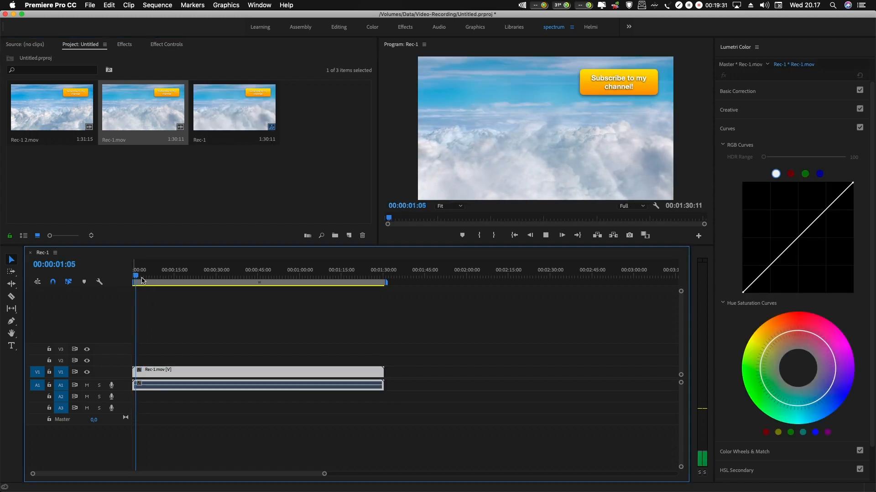
{"action": "left_click_drag", "start_coordinate": [141, 276], "coordinate": [241, 312]}
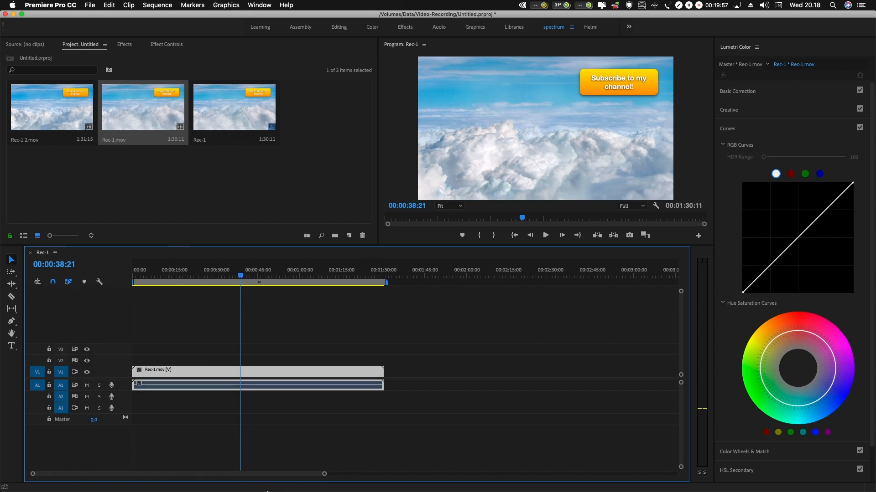
{"action": "mouse_move", "coordinate": [263, 490]}
{"action": "left_click", "coordinate": [223, 490]}
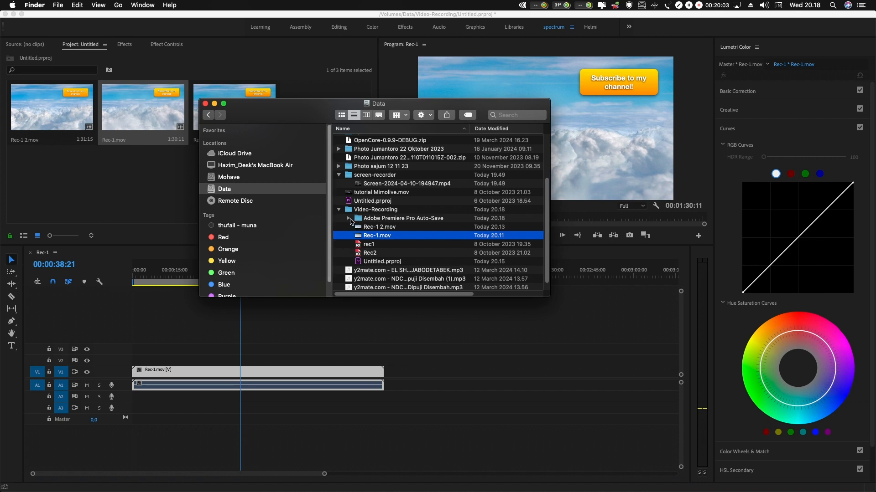
{"action": "left_click", "coordinate": [78, 6]}
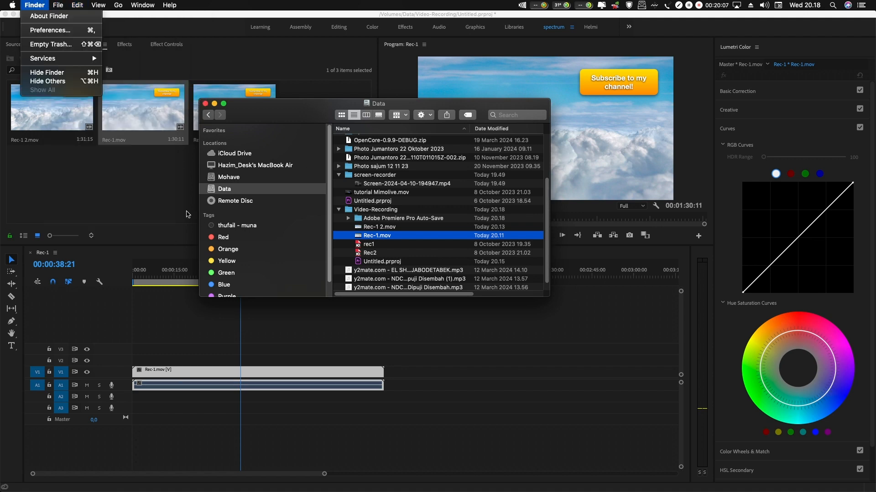
{"action": "left_click", "coordinate": [186, 215]}
Step: In the Media Cache preferences, delete unused cache files and set the media cache files location to /Volumes/Data/Video-Recording
{"action": "left_click", "coordinate": [49, 5]}
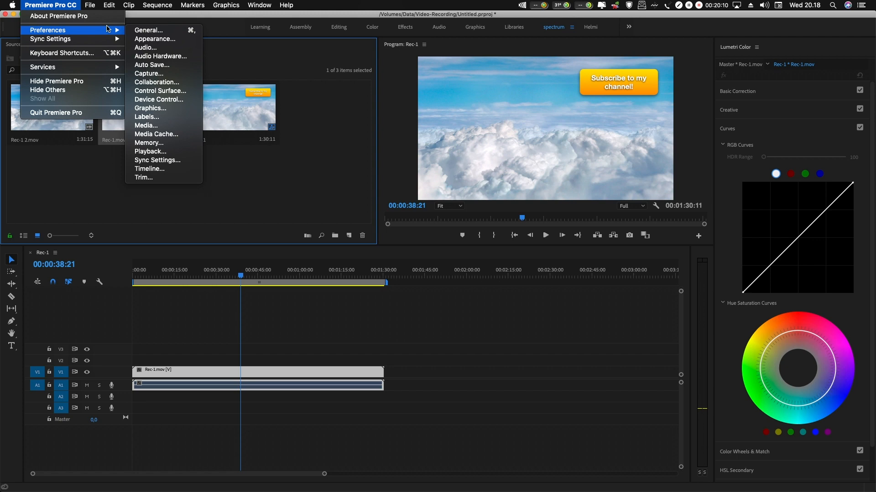
{"action": "left_click", "coordinate": [156, 134]}
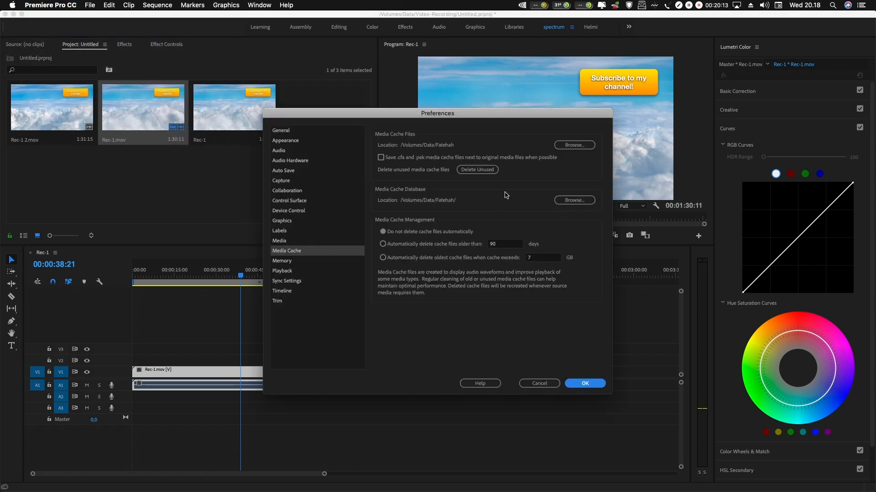
{"action": "left_click", "coordinate": [477, 169]}
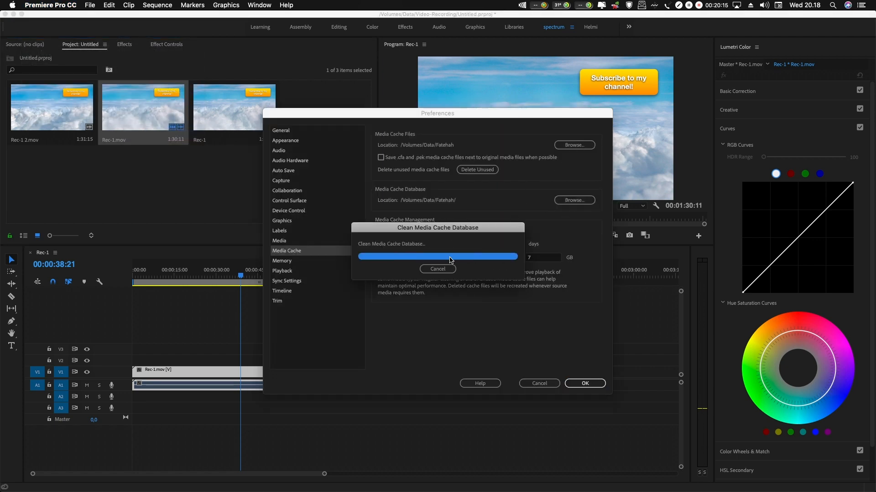
{"action": "left_click", "coordinate": [575, 145]}
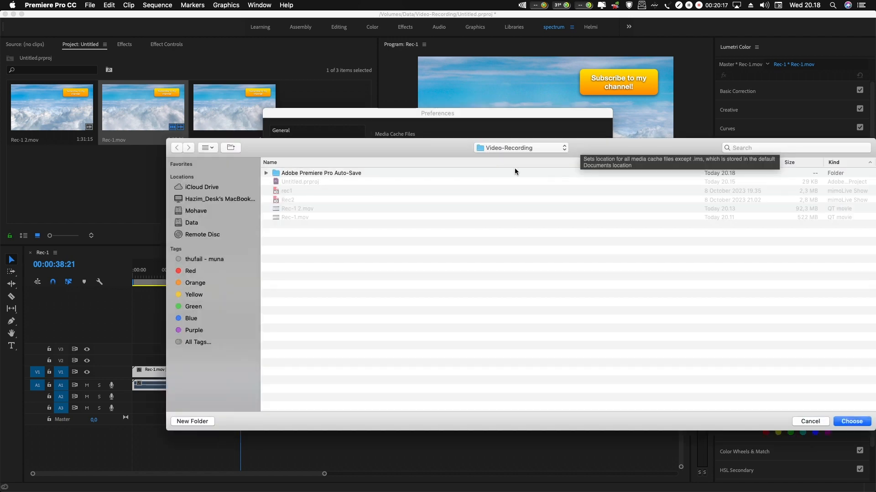
{"action": "left_click", "coordinate": [845, 421]}
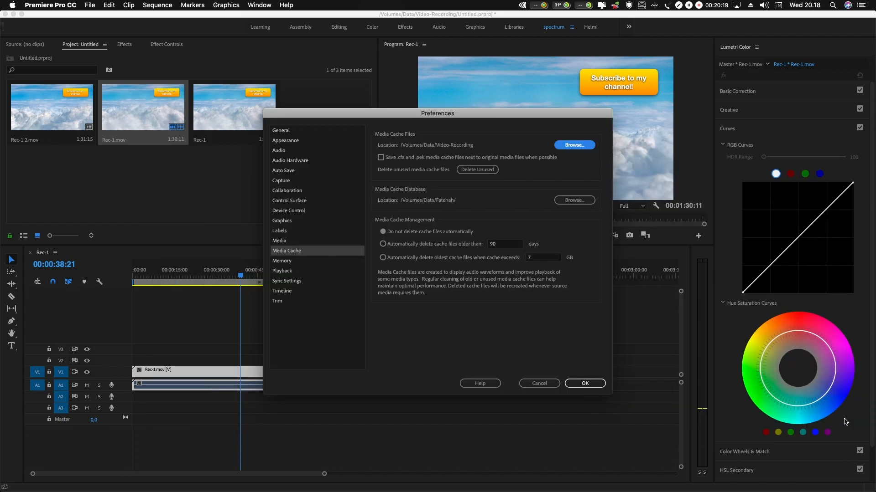
Step: Set the media cache database location to the Video-Recording folder, delete the existing database, and apply the preferences
{"action": "left_click", "coordinate": [553, 202]}
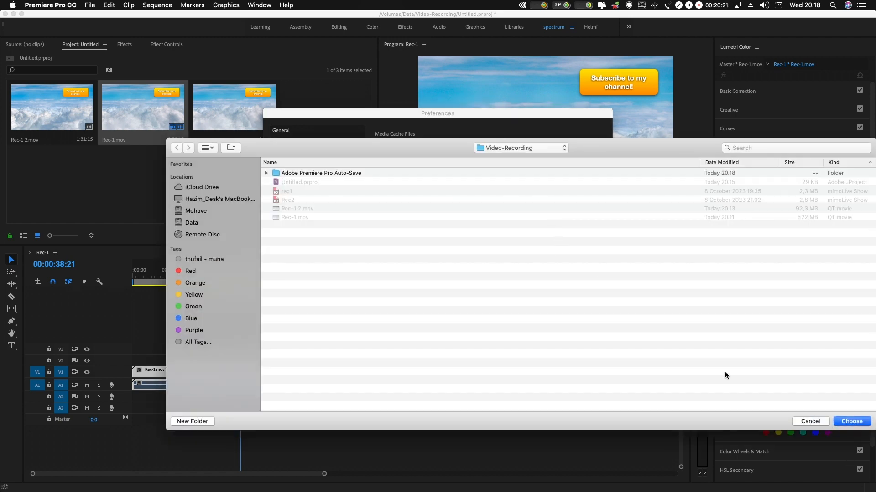
{"action": "left_click", "coordinate": [850, 421]}
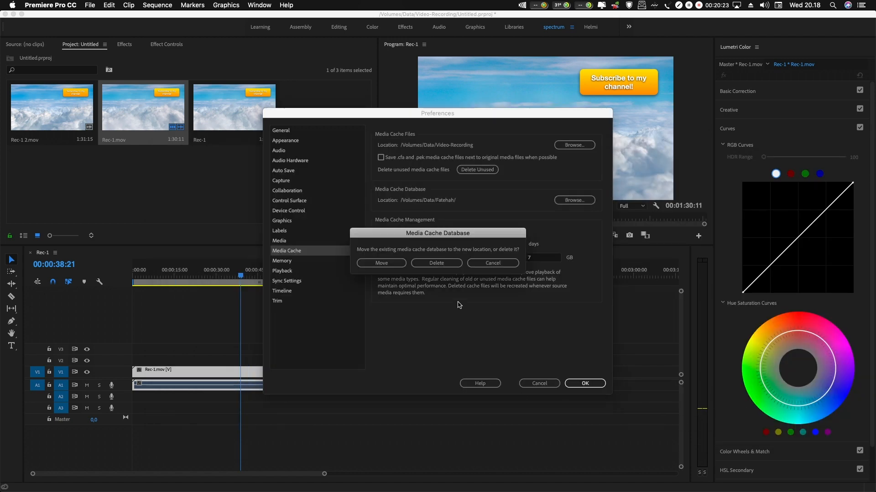
{"action": "left_click", "coordinate": [421, 264]}
{"action": "left_click", "coordinate": [587, 383]}
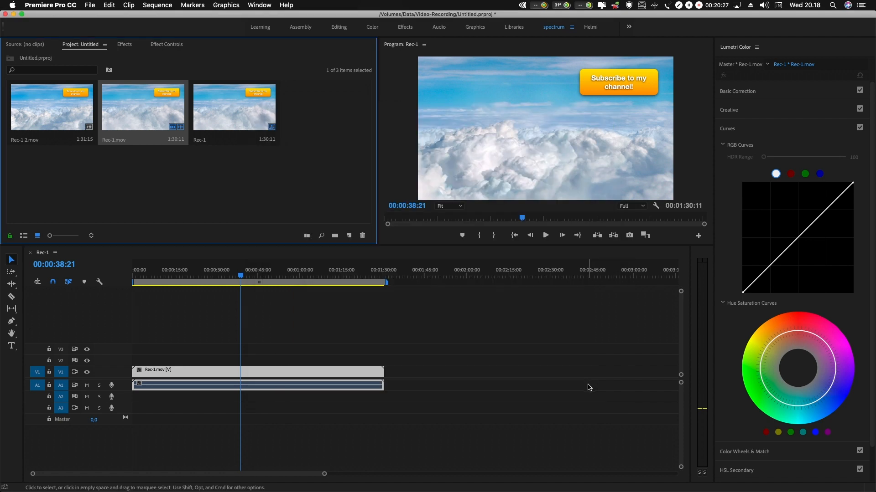
Step: Scrub Rec-1.mov to about 00:00:29:00, replace it with Rec-1 2.mov at the start of V1, and scrub to about 00:00:30:12
{"action": "mouse_move", "coordinate": [198, 275]}
{"action": "left_mouse_down"}
{"action": "mouse_move", "coordinate": [170, 278]}
{"action": "mouse_move", "coordinate": [213, 276]}
{"action": "left_mouse_up"}
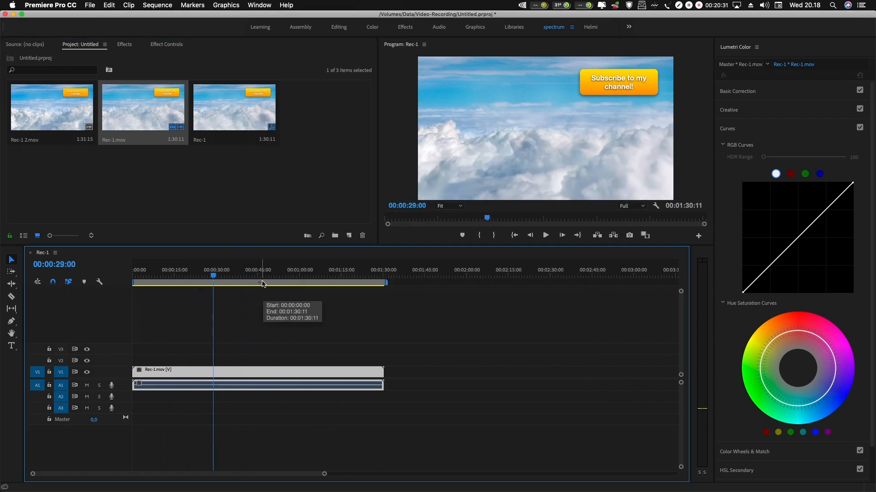
{"action": "left_click", "coordinate": [262, 283]}
{"action": "key", "text": "Delete"}
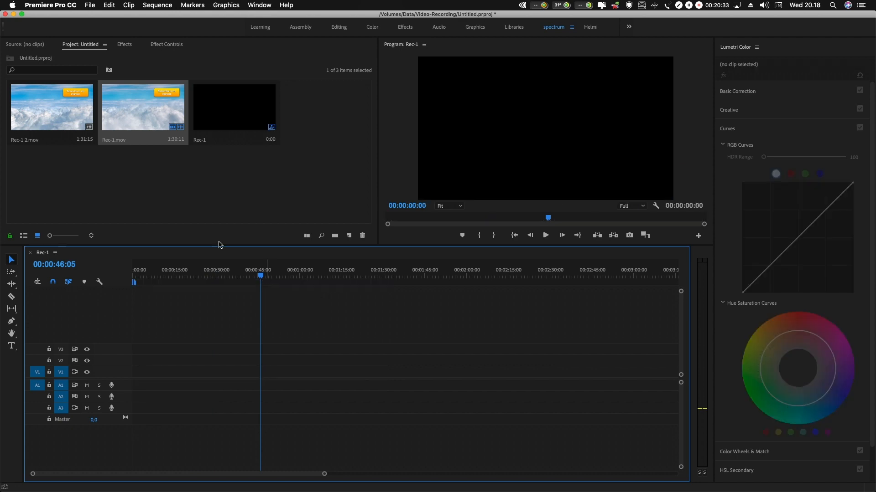
{"action": "left_click_drag", "start_coordinate": [49, 105], "coordinate": [143, 373]}
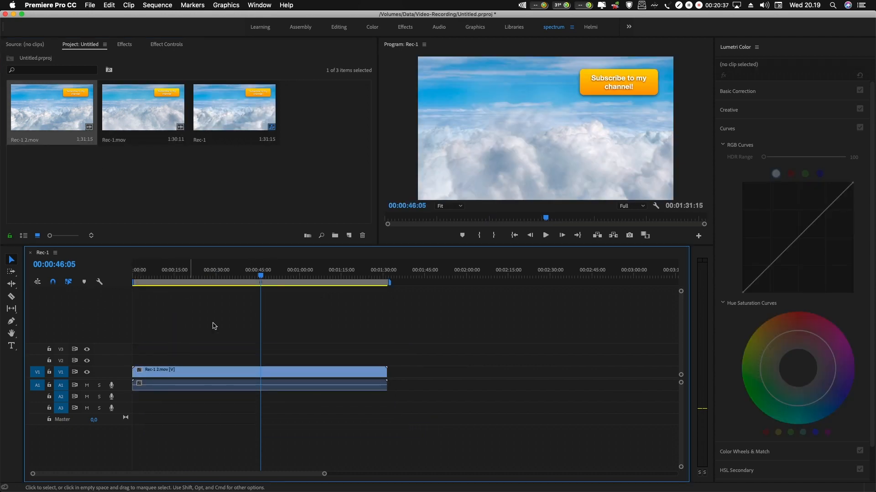
{"action": "left_click_drag", "start_coordinate": [261, 278], "coordinate": [217, 347]}
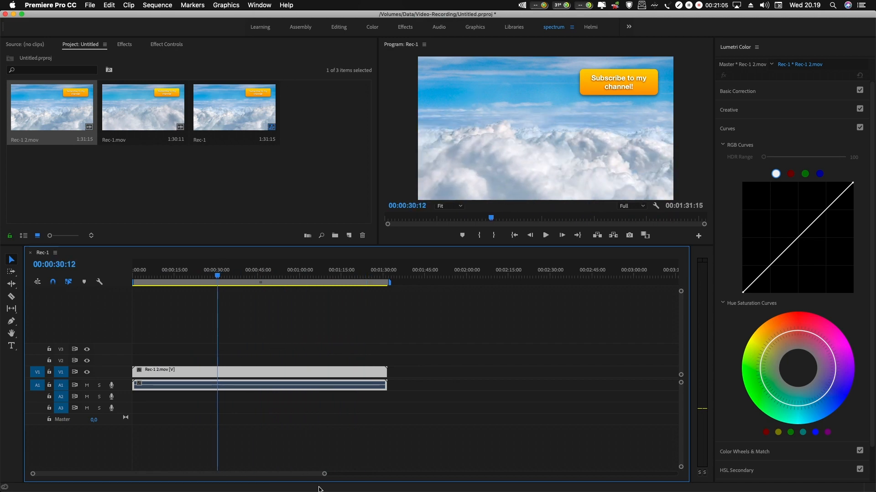
Step: In Finder, inspect the Adobe Premiere Pro Auto-Save, Media Cache and Media Cache Files folders inside Video-Recording
{"action": "left_click", "coordinate": [223, 478]}
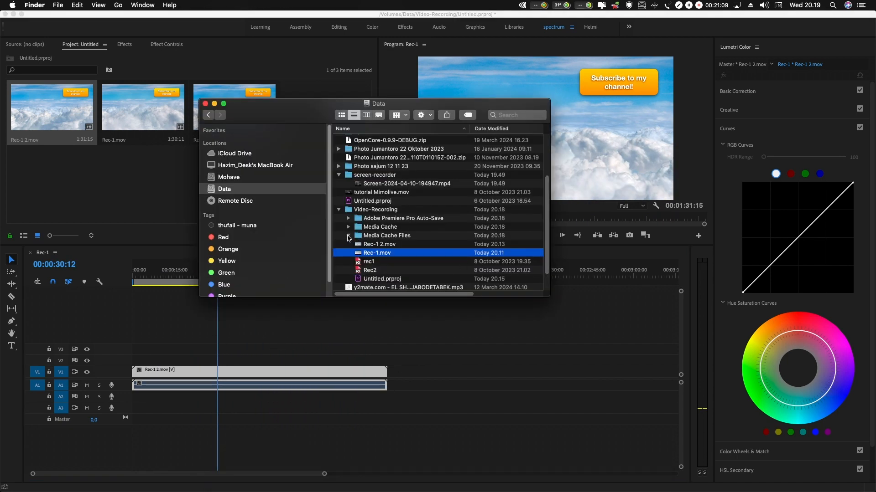
{"action": "left_click", "coordinate": [348, 227]}
{"action": "left_click", "coordinate": [378, 230]}
{"action": "left_click", "coordinate": [362, 237]}
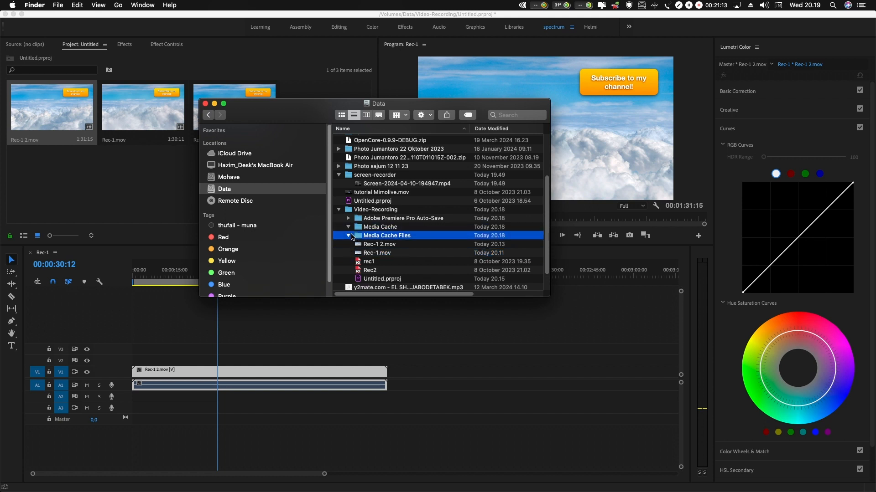
{"action": "left_click", "coordinate": [348, 218]}
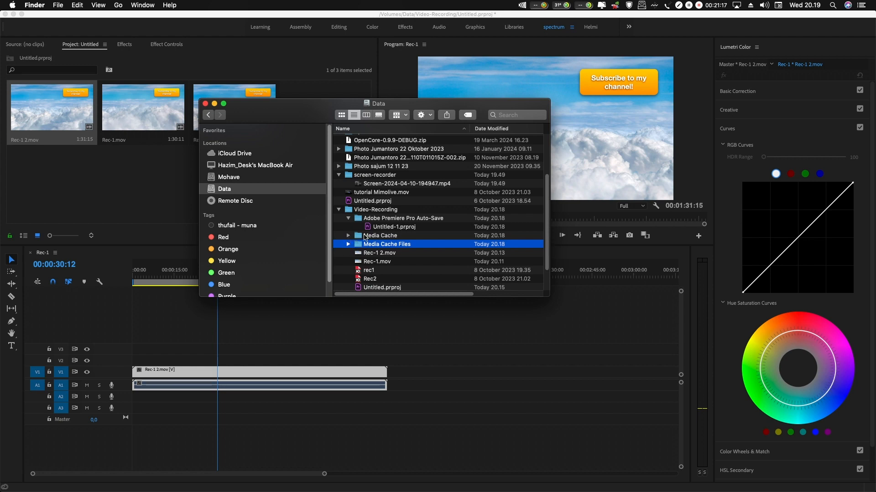
{"action": "left_click", "coordinate": [351, 236]}
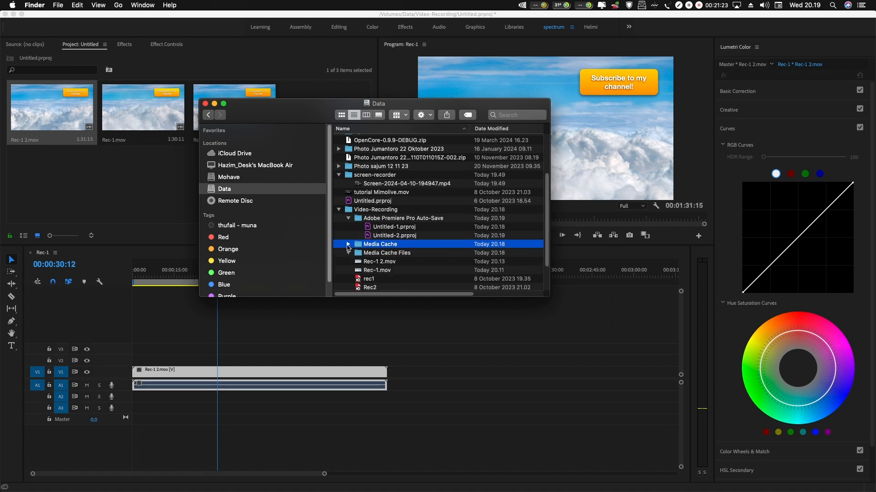
{"action": "left_click", "coordinate": [346, 263]}
Step: Back in Premiere Pro, scrub Rec-1 2.mov, replace it with Rec-1.mov at the start of V1, and scrub to about 00:00:42:23
{"action": "left_click", "coordinate": [344, 314]}
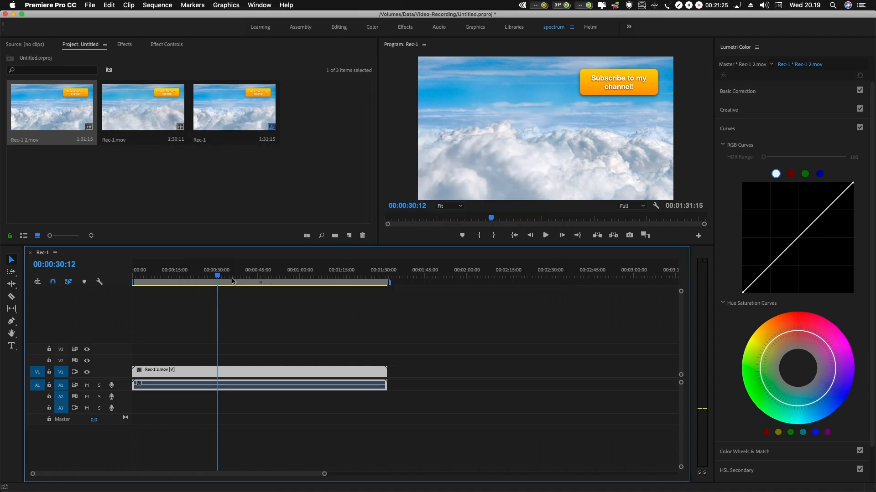
{"action": "mouse_move", "coordinate": [219, 276]}
{"action": "left_mouse_down"}
{"action": "mouse_move", "coordinate": [326, 275]}
{"action": "mouse_move", "coordinate": [207, 275]}
{"action": "left_mouse_up"}
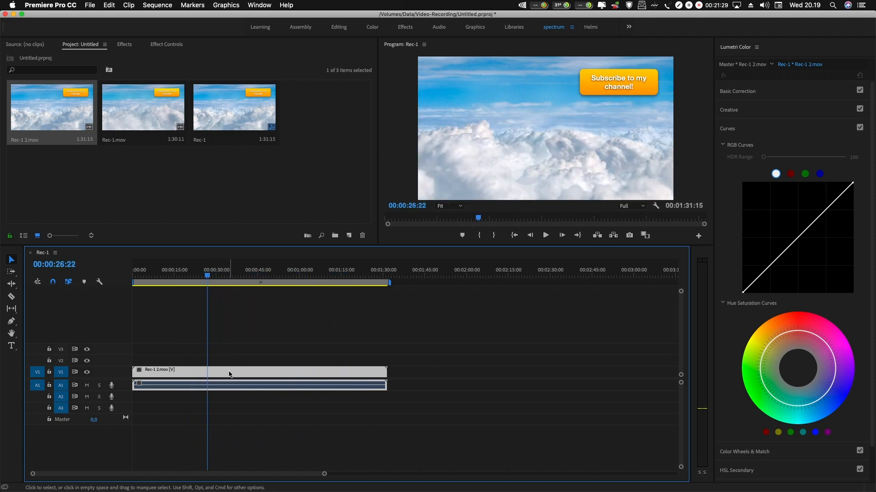
{"action": "key", "text": "Delete"}
{"action": "left_click_drag", "start_coordinate": [138, 112], "coordinate": [134, 389]}
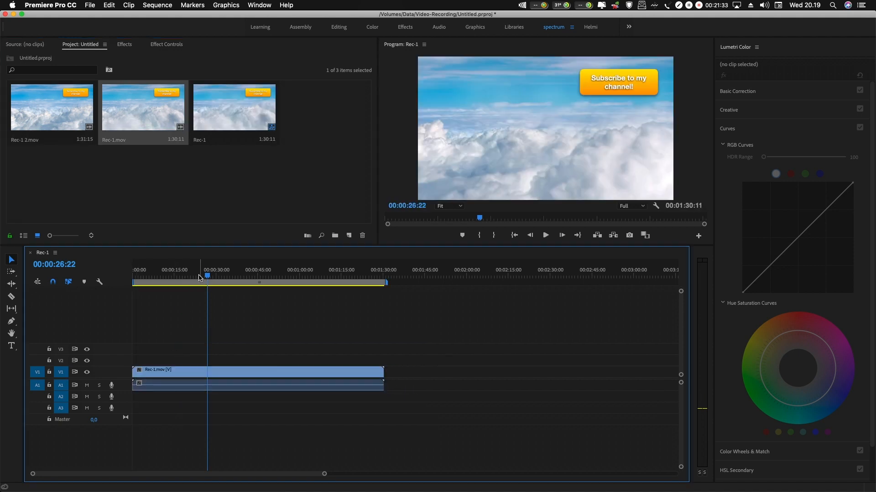
{"action": "left_click", "coordinate": [243, 276]}
{"action": "mouse_move", "coordinate": [255, 279]}
{"action": "left_mouse_down"}
{"action": "mouse_move", "coordinate": [270, 279]}
{"action": "mouse_move", "coordinate": [137, 280]}
{"action": "mouse_move", "coordinate": [408, 286]}
{"action": "mouse_move", "coordinate": [184, 282]}
{"action": "mouse_move", "coordinate": [384, 283]}
{"action": "mouse_move", "coordinate": [208, 286]}
{"action": "mouse_move", "coordinate": [252, 284]}
{"action": "left_mouse_up"}
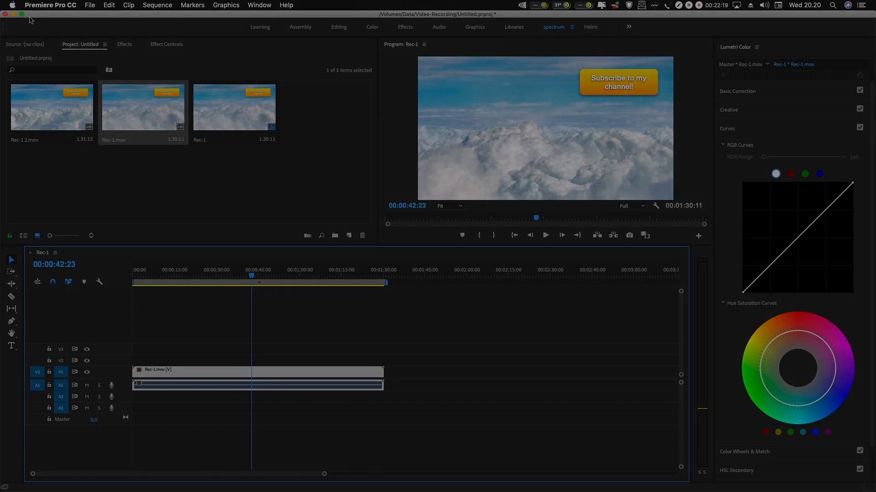
{"action": "left_click", "coordinate": [43, 6]}
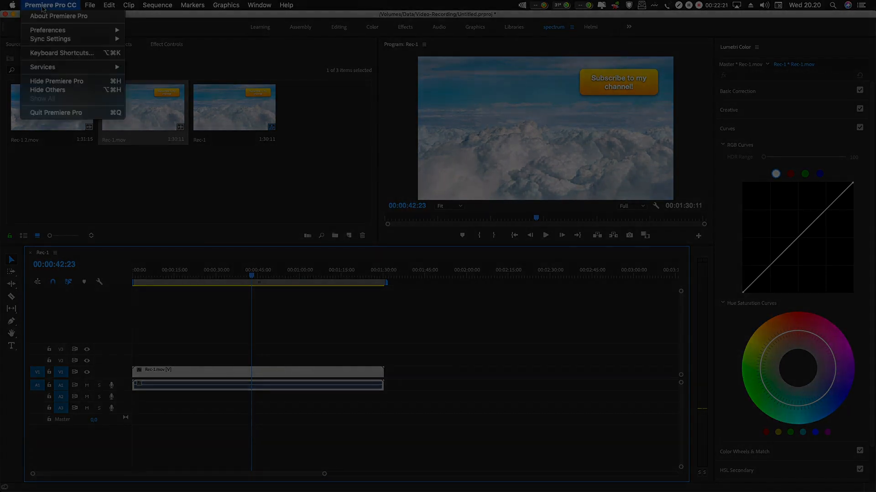
{"action": "left_click", "coordinate": [80, 162]}
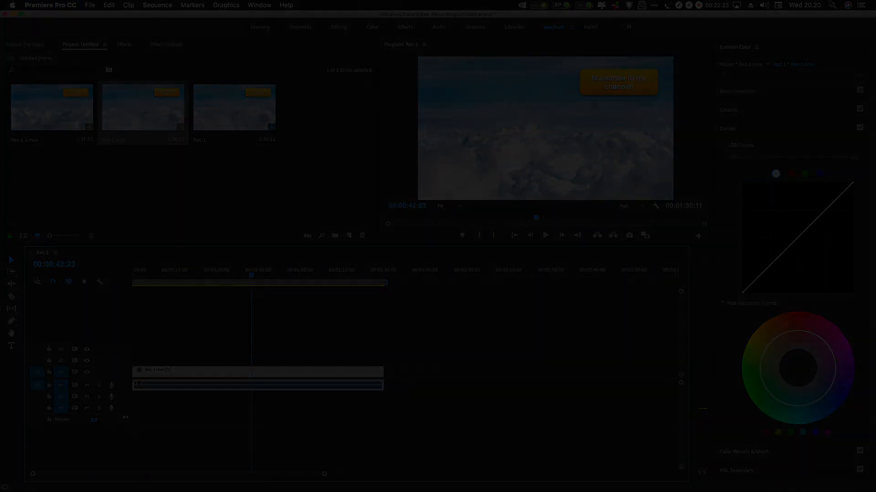